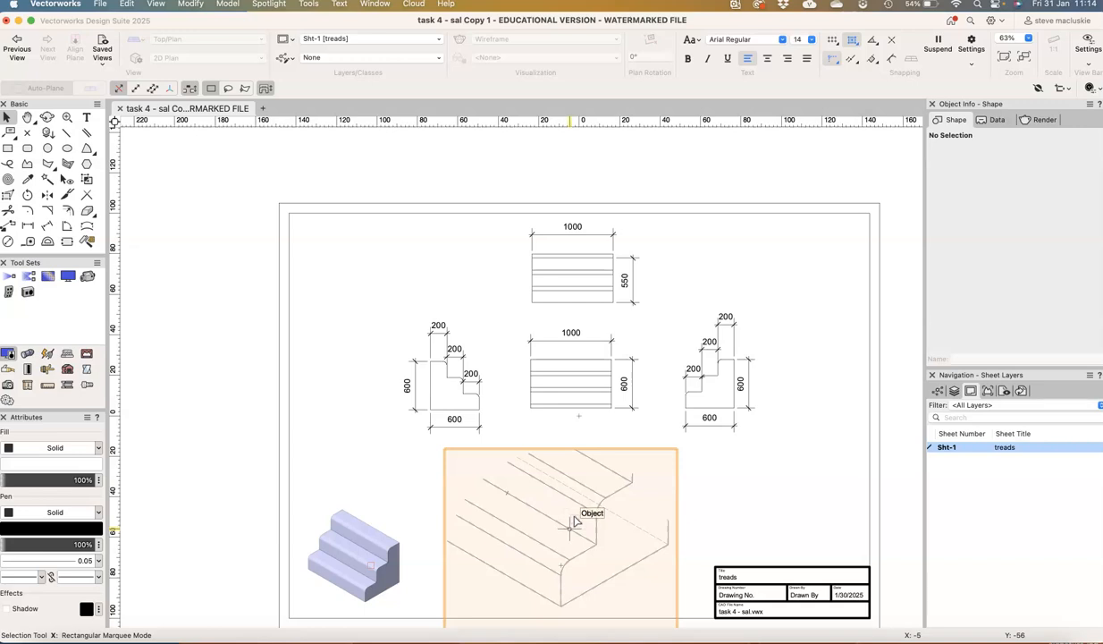
# Make Design Layer-1 the active layer so the stair model can be worked on
pyautogui.click(956, 391)
pyautogui.click(969, 457)
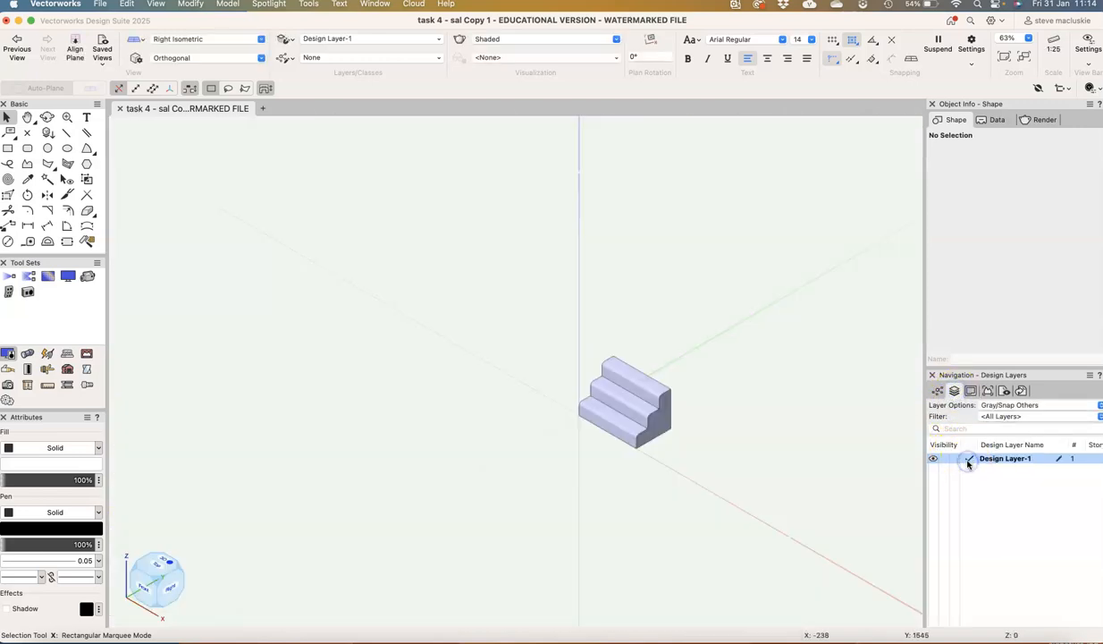
pyautogui.scroll(5, 655, 413)
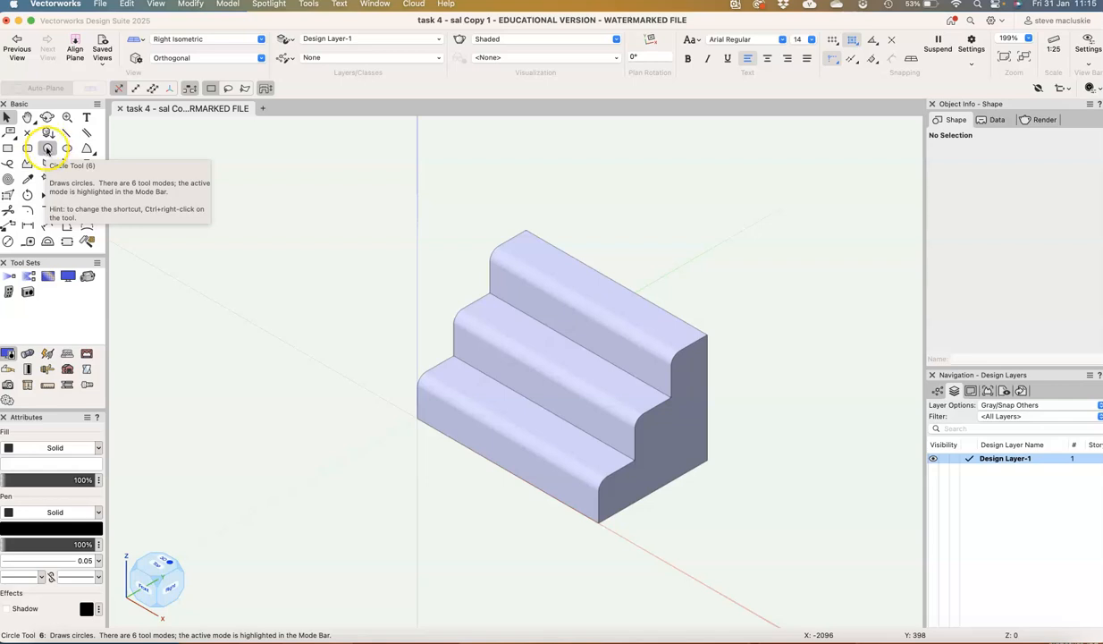
# Try a circle of about 182 mm radius on the layer plane beside the stair model, and delete it
pyautogui.click(48, 149)
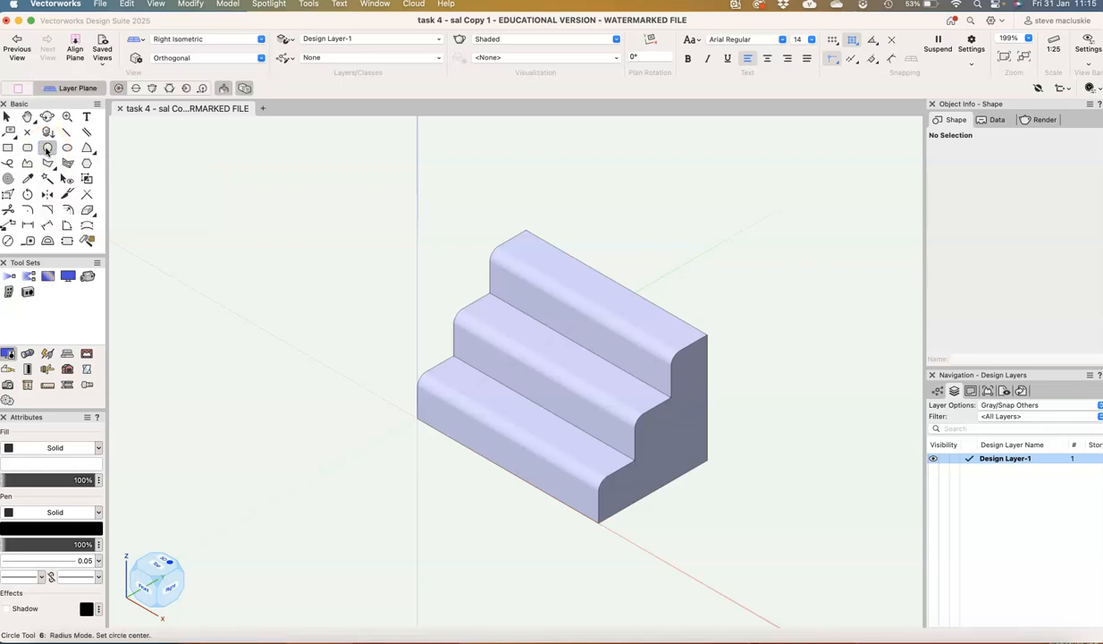
pyautogui.click(49, 163)
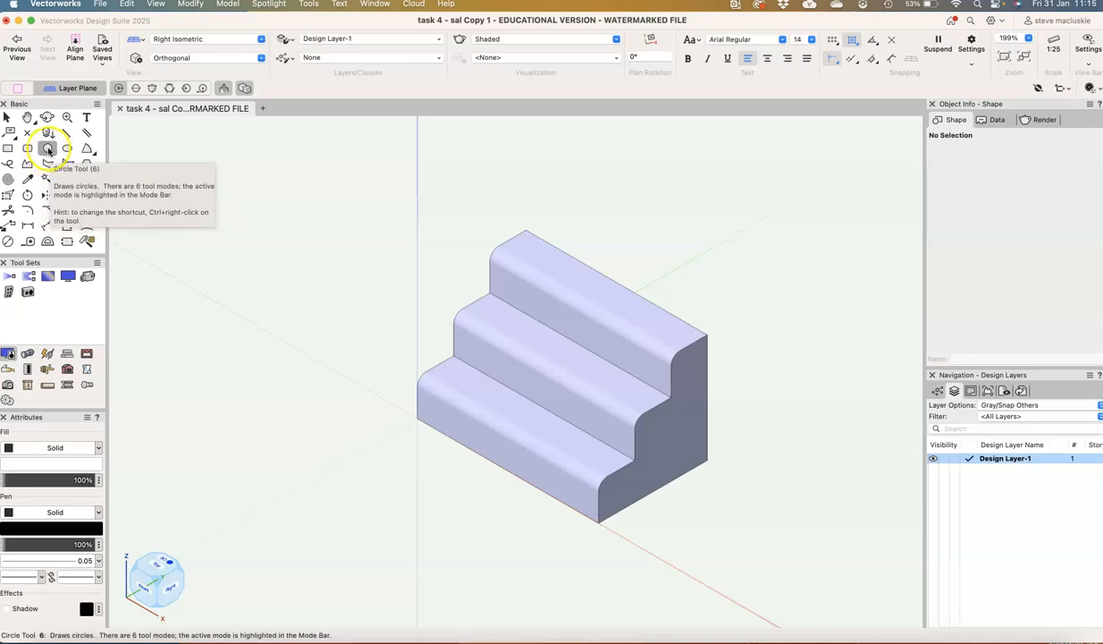
pyautogui.click(49, 150)
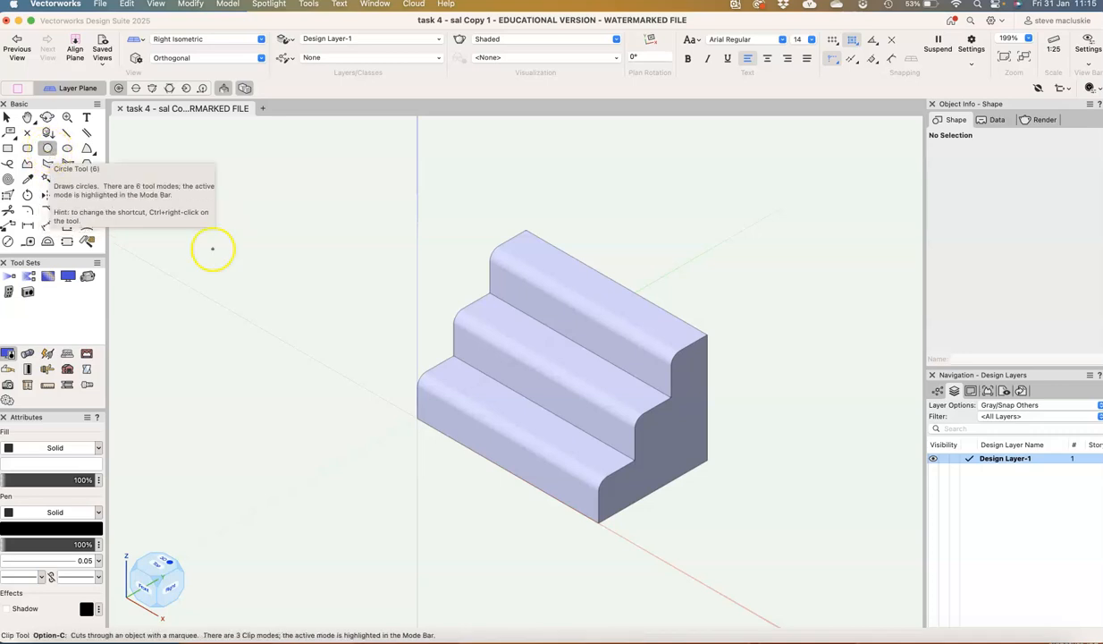
pyautogui.click(325, 260)
pyautogui.click(367, 271)
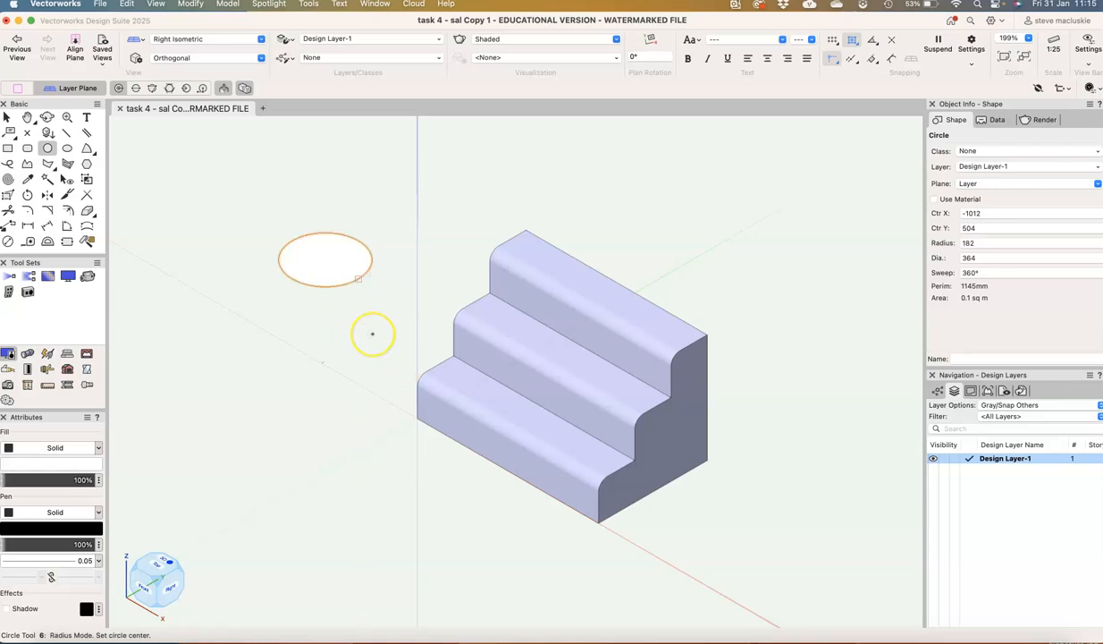
pyautogui.press('Delete')
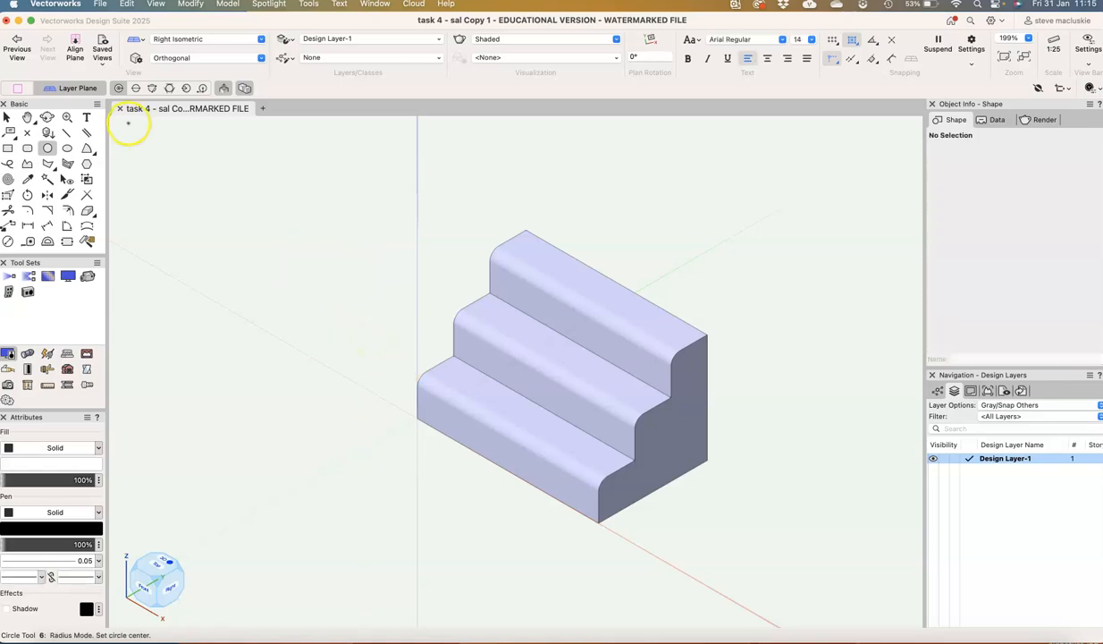
# Draw a circle of about 294 mm radius on a working plane aligned to the view and move it over the bottom step's front corner
pyautogui.click(71, 45)
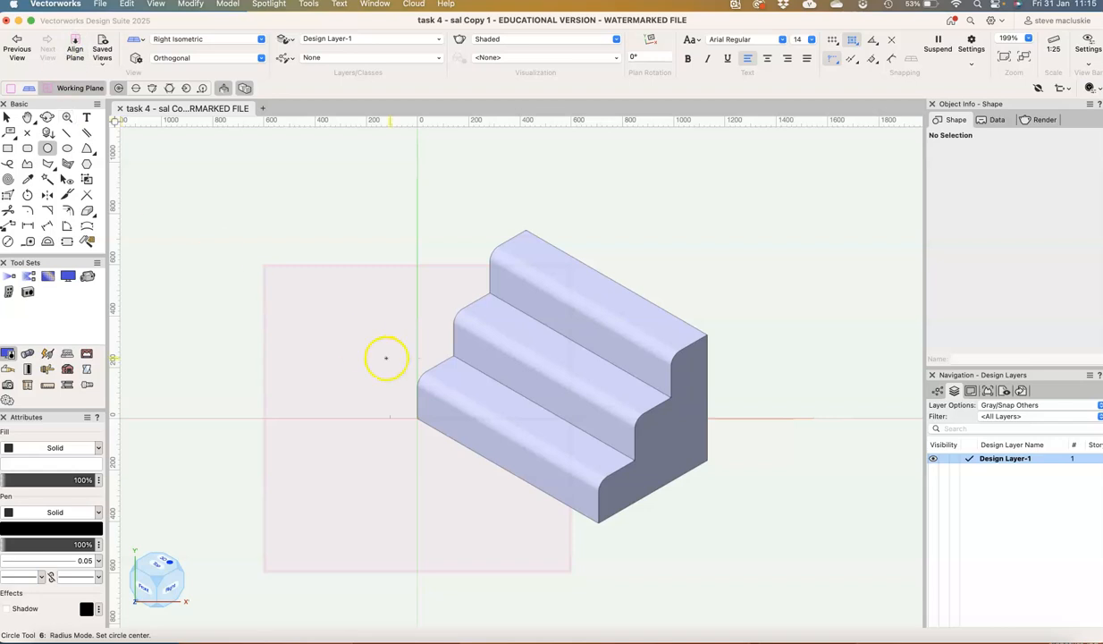
pyautogui.click(326, 338)
pyautogui.click(374, 396)
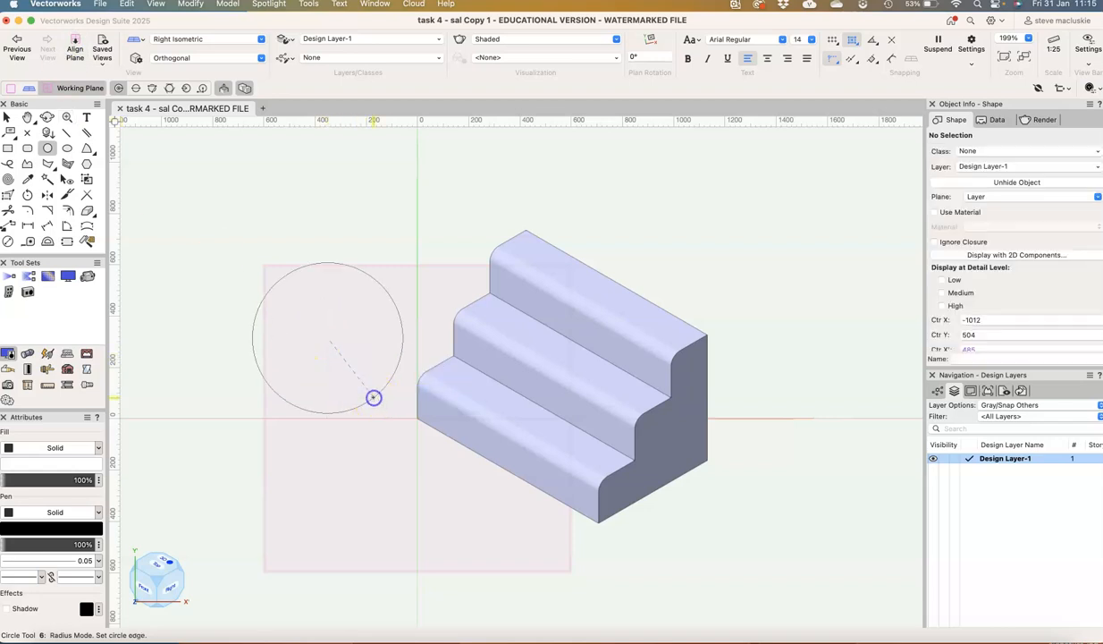
pyautogui.click(7, 117)
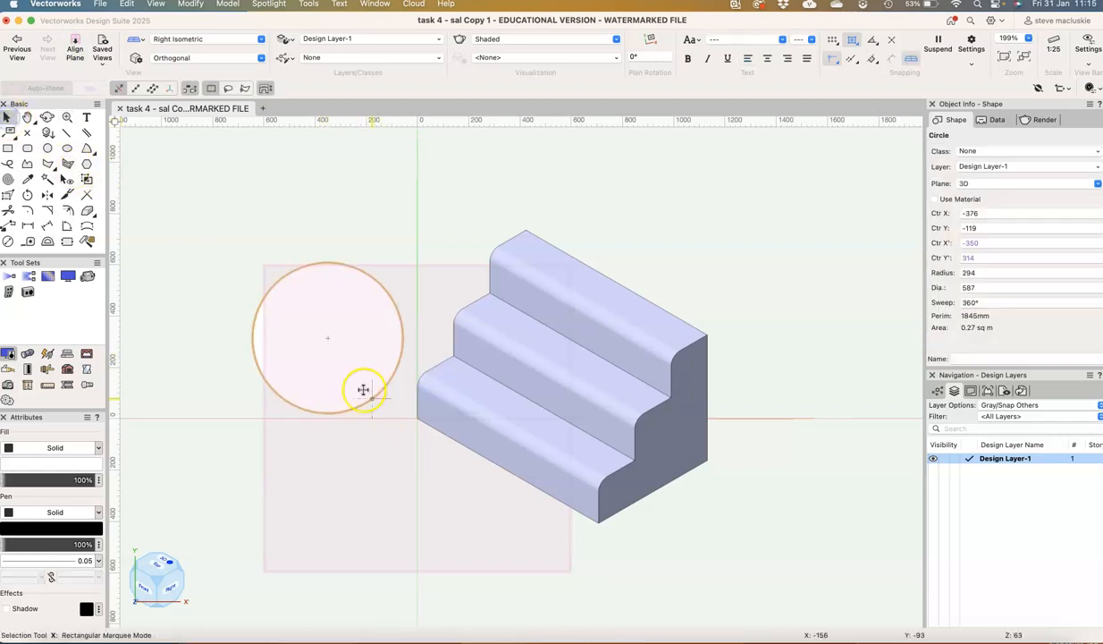
pyautogui.moveTo(327, 336); pyautogui.dragTo(606, 482)
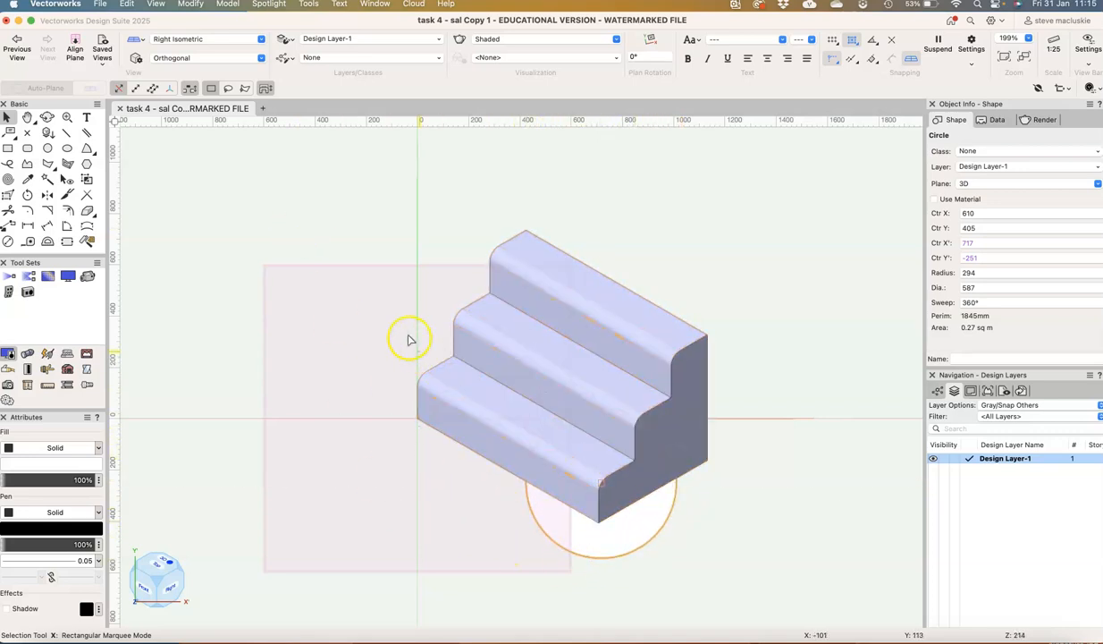
# Create a 1:25 shaded Right Isometric viewport on Sht-1 [treads], using the selected circle as its crop
pyautogui.click(160, 5)
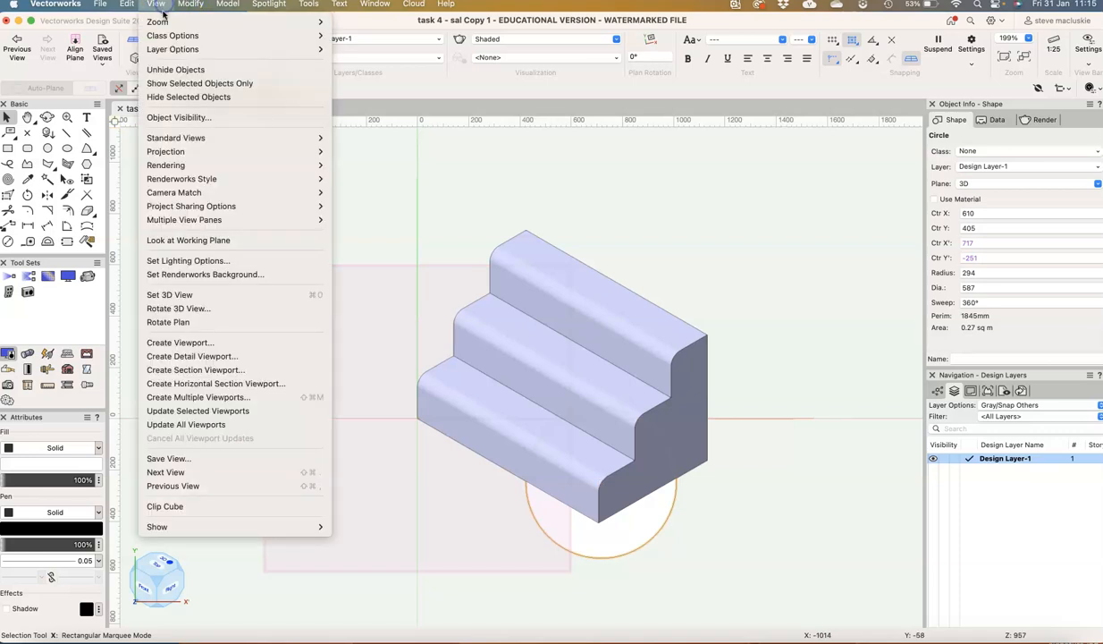
pyautogui.click(188, 343)
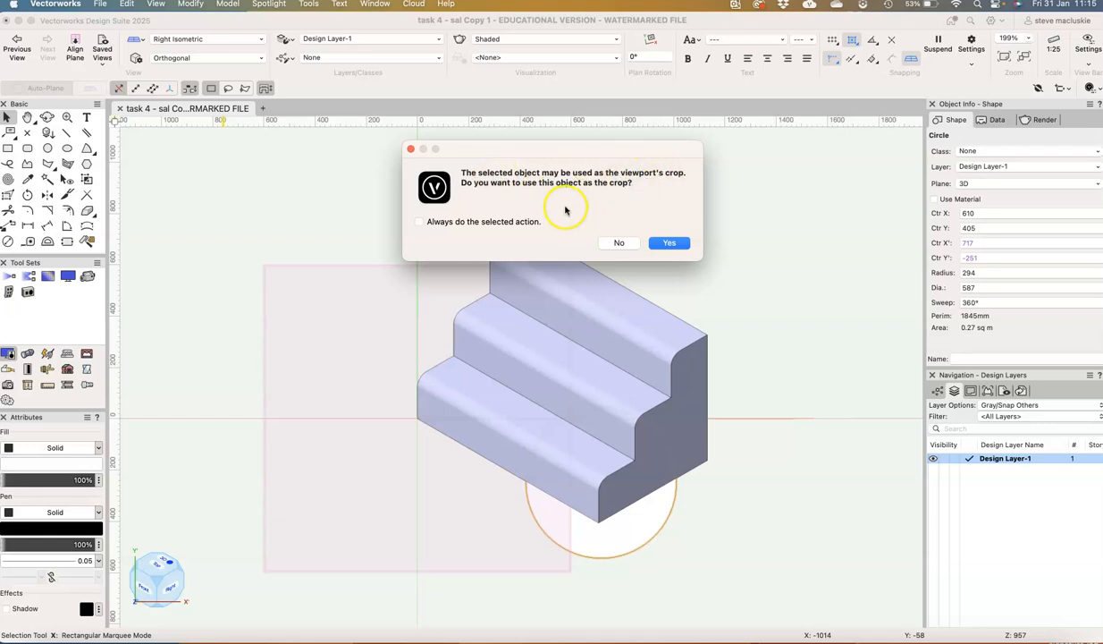
pyautogui.click(672, 244)
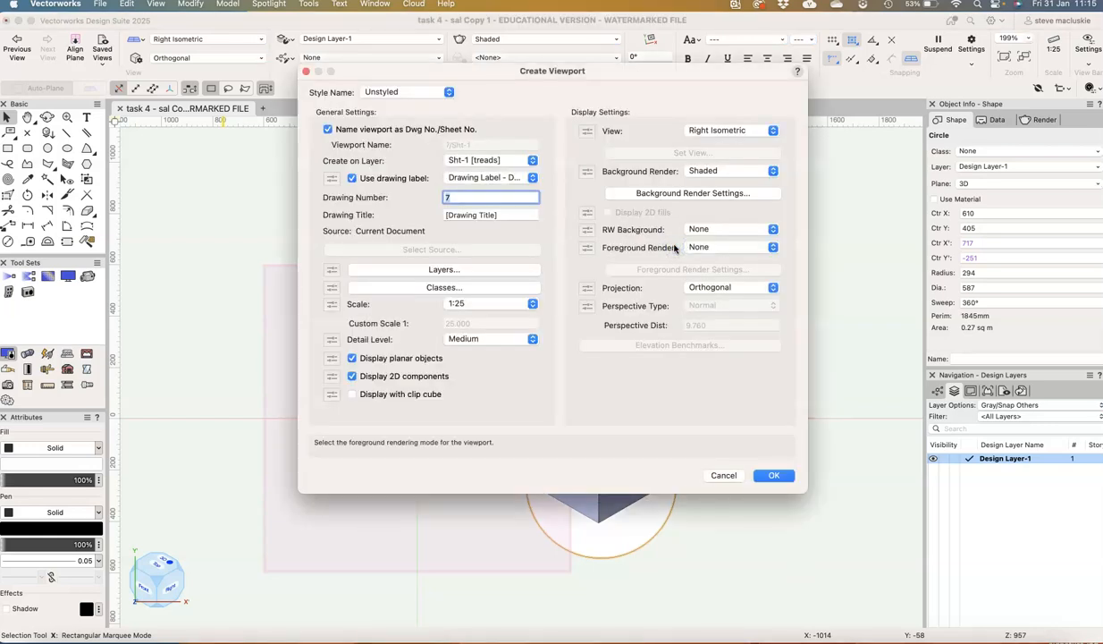
pyautogui.click(779, 476)
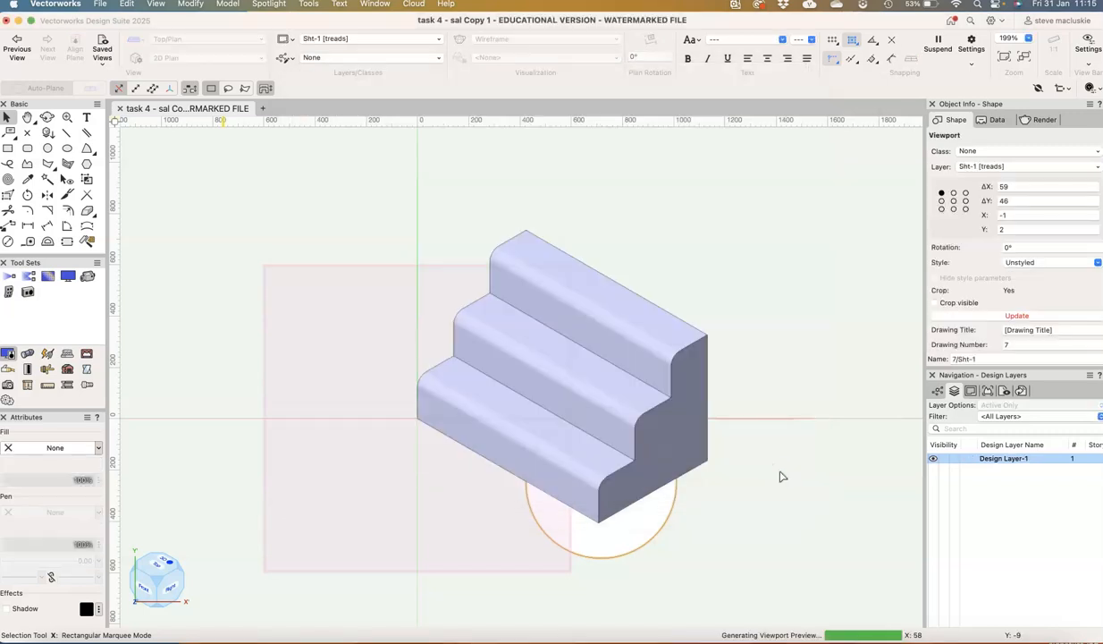
# Move the cropped stair viewport to the empty upper-left corner of the sheet, and delete it
pyautogui.scroll(-2, 779, 476)
pyautogui.scroll(-3, 780, 476)
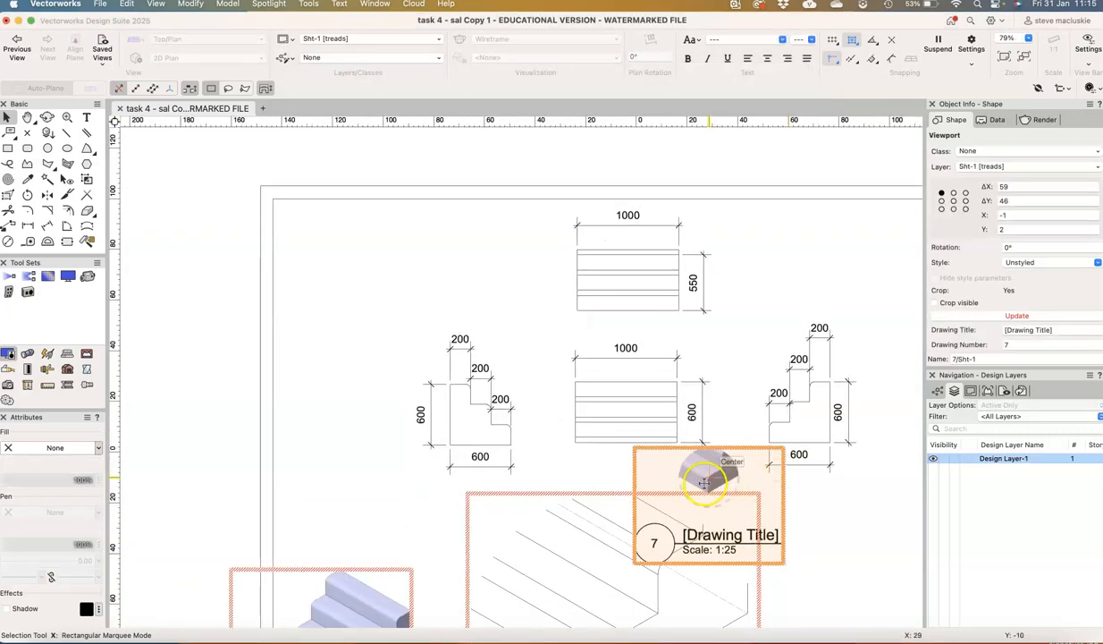
pyautogui.moveTo(685, 455); pyautogui.dragTo(336, 219)
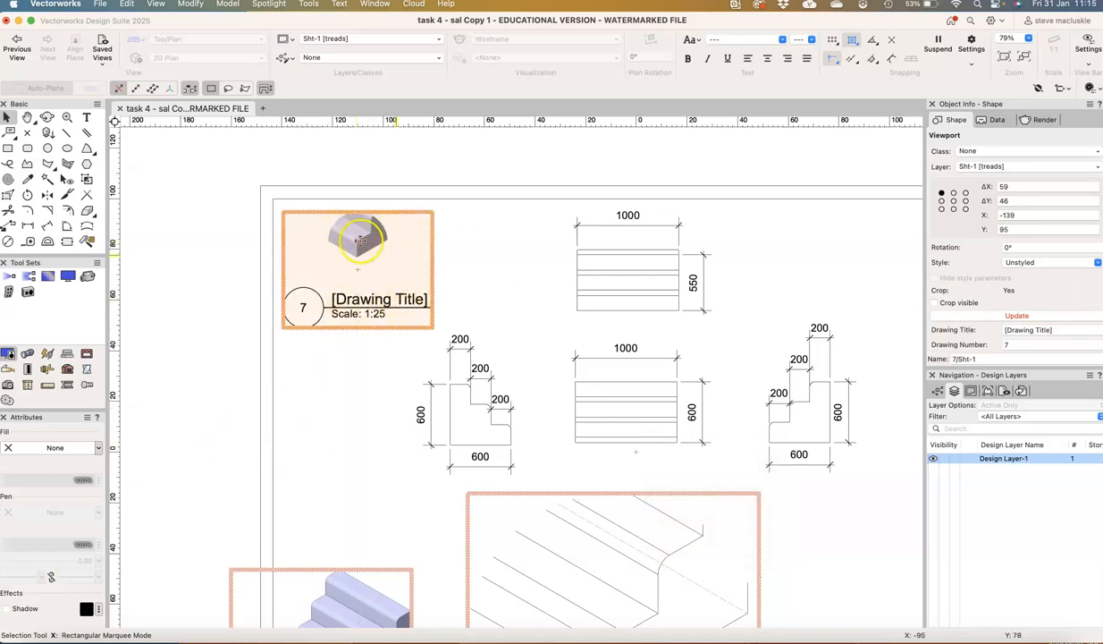
pyautogui.scroll(3, 358, 229)
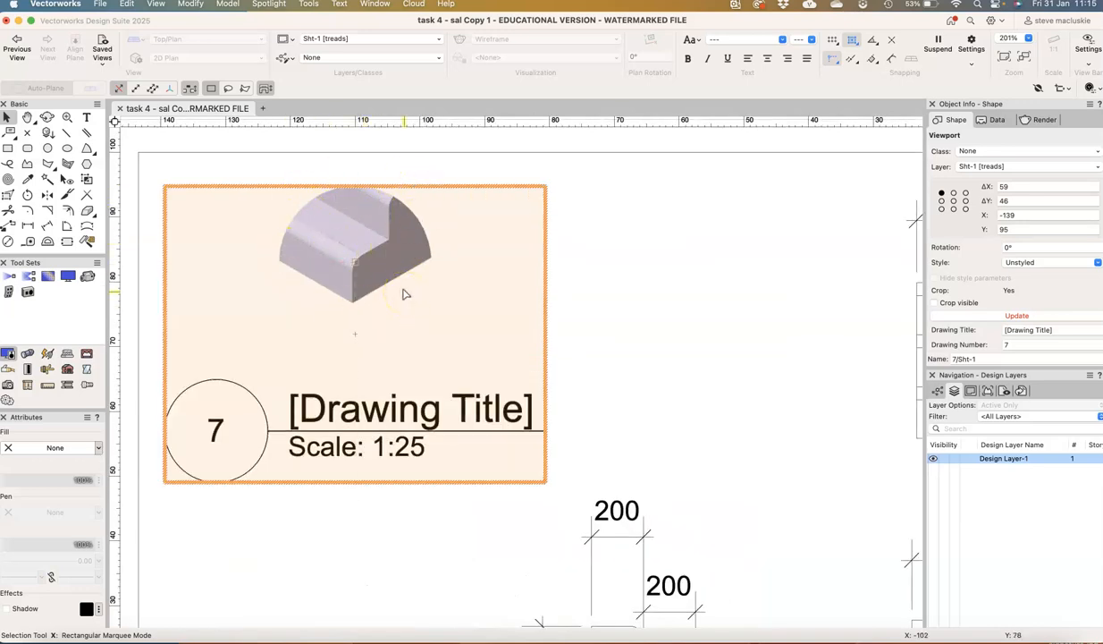
pyautogui.press('Delete')
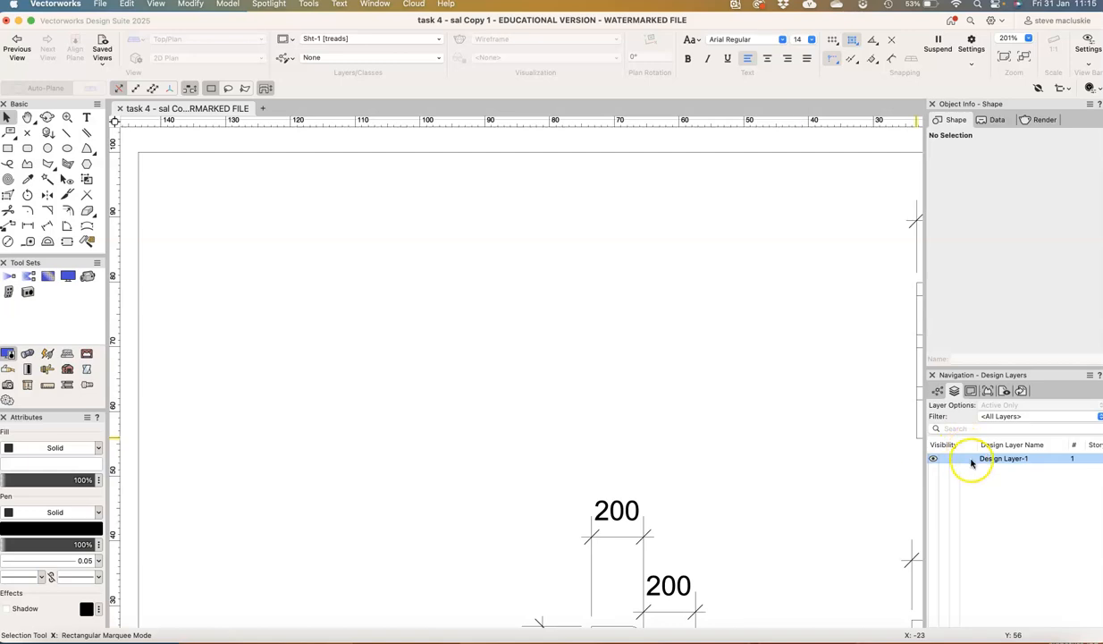
# On Design Layer-1, draw a view-aligned circle of about 449 mm radius and move it over the bottom step's front corner
pyautogui.click(971, 462)
pyautogui.click(971, 460)
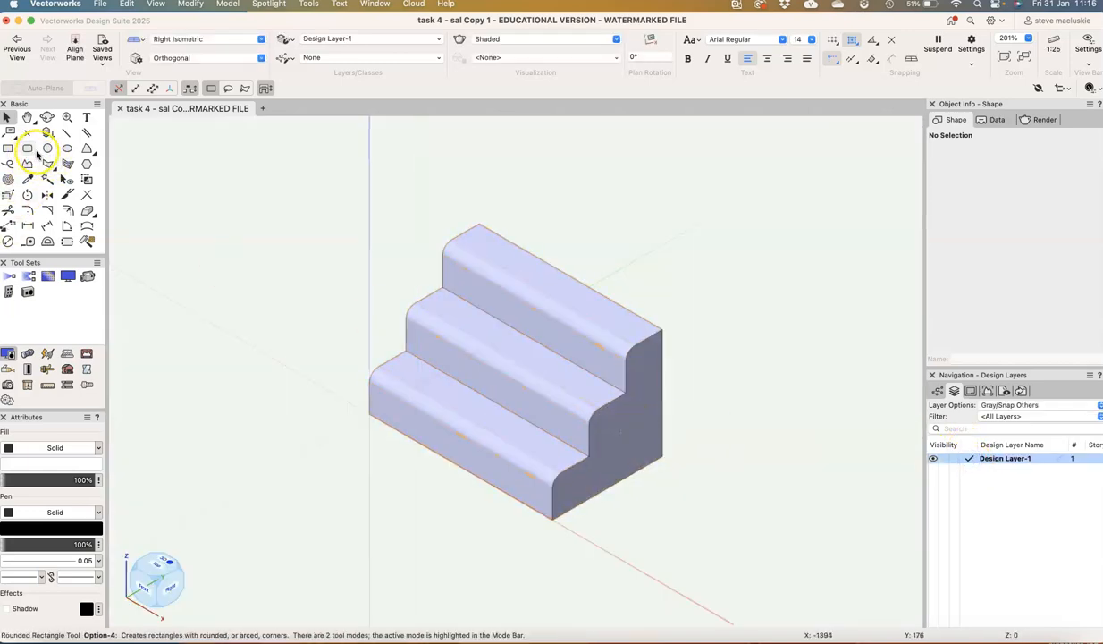
pyautogui.click(48, 148)
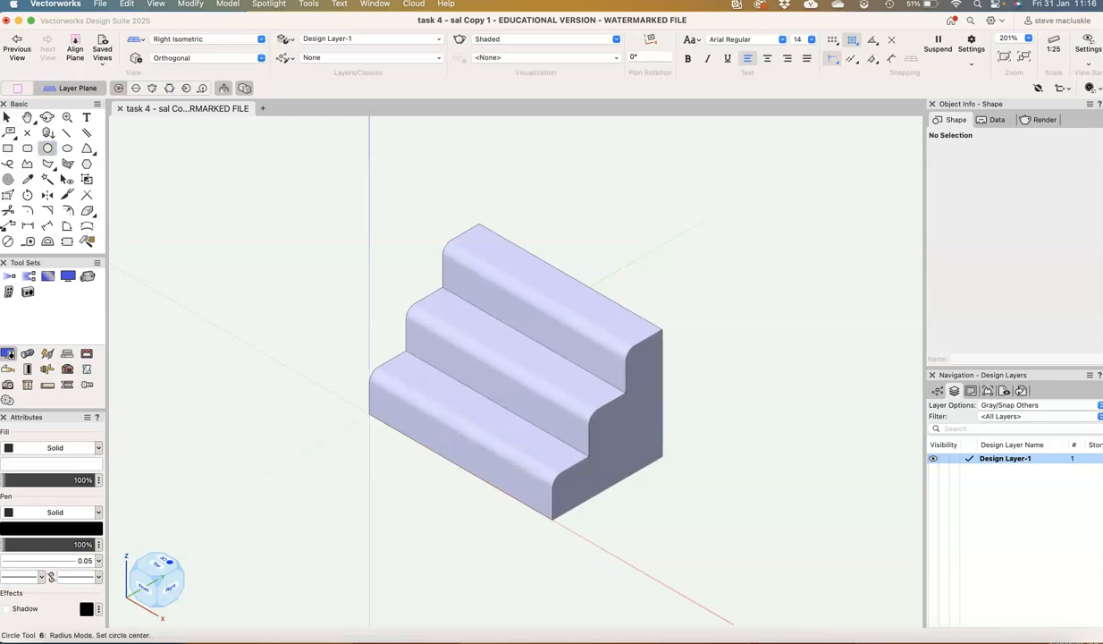
pyautogui.click(77, 41)
pyautogui.click(337, 379)
pyautogui.click(396, 478)
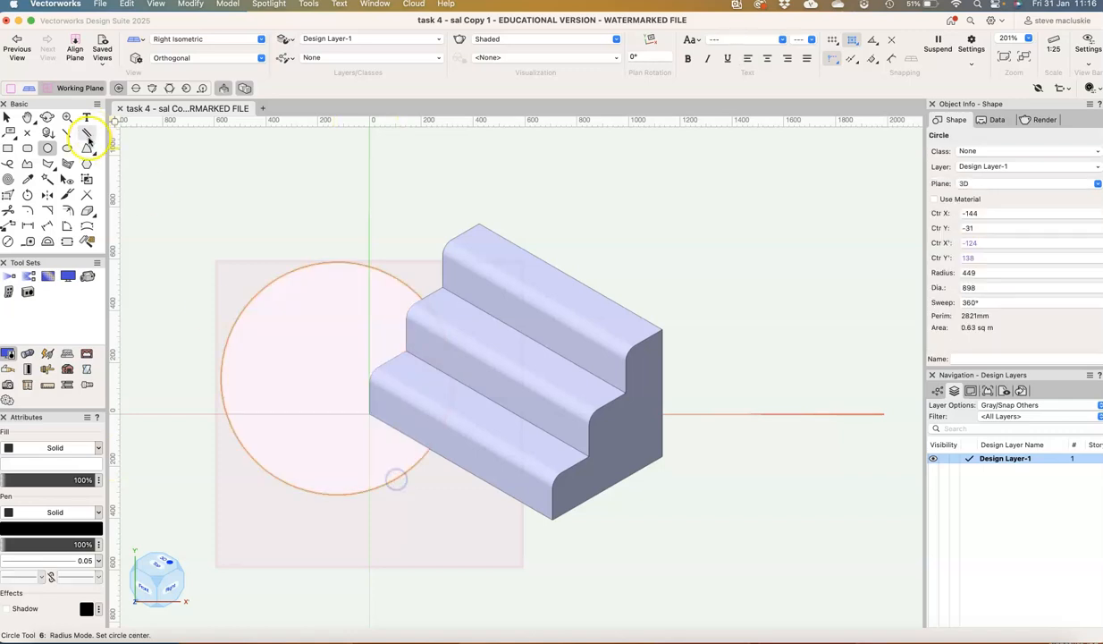
pyautogui.click(7, 117)
pyautogui.moveTo(345, 379); pyautogui.dragTo(535, 480)
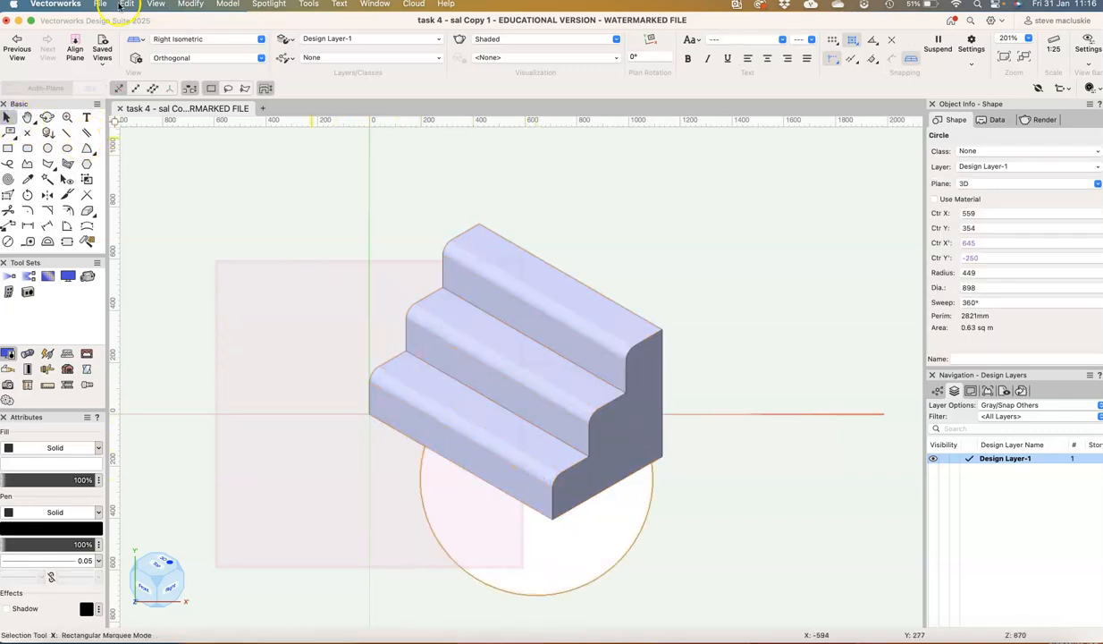
# Create a 1:25 viewport on Sht-1 [treads], declining the circle as crop and setting that answer to always apply
pyautogui.click(155, 3)
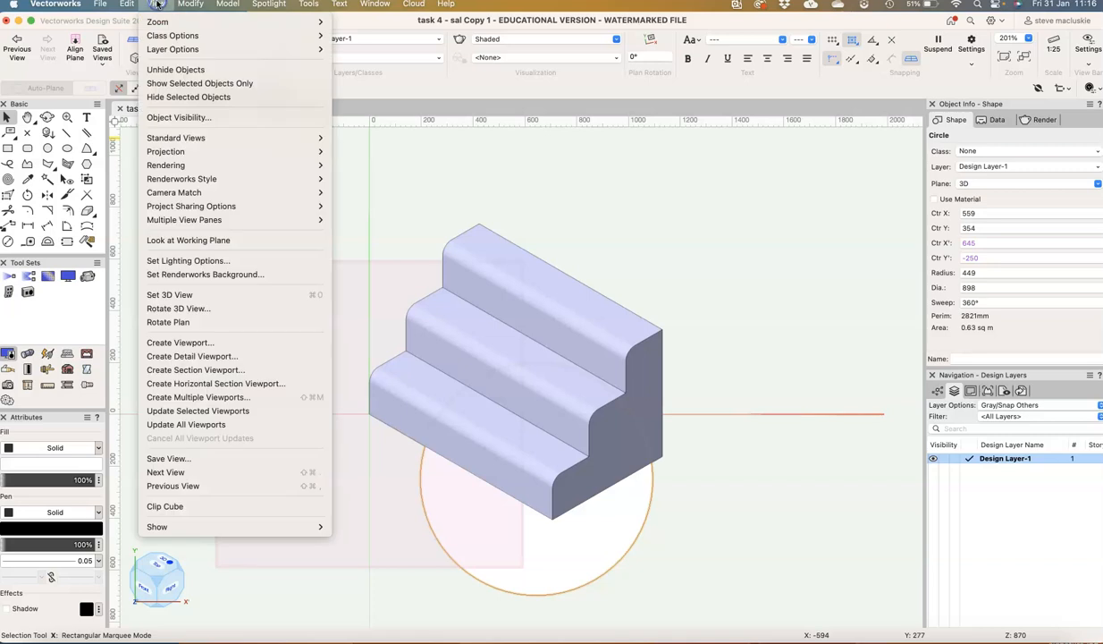
pyautogui.click(179, 342)
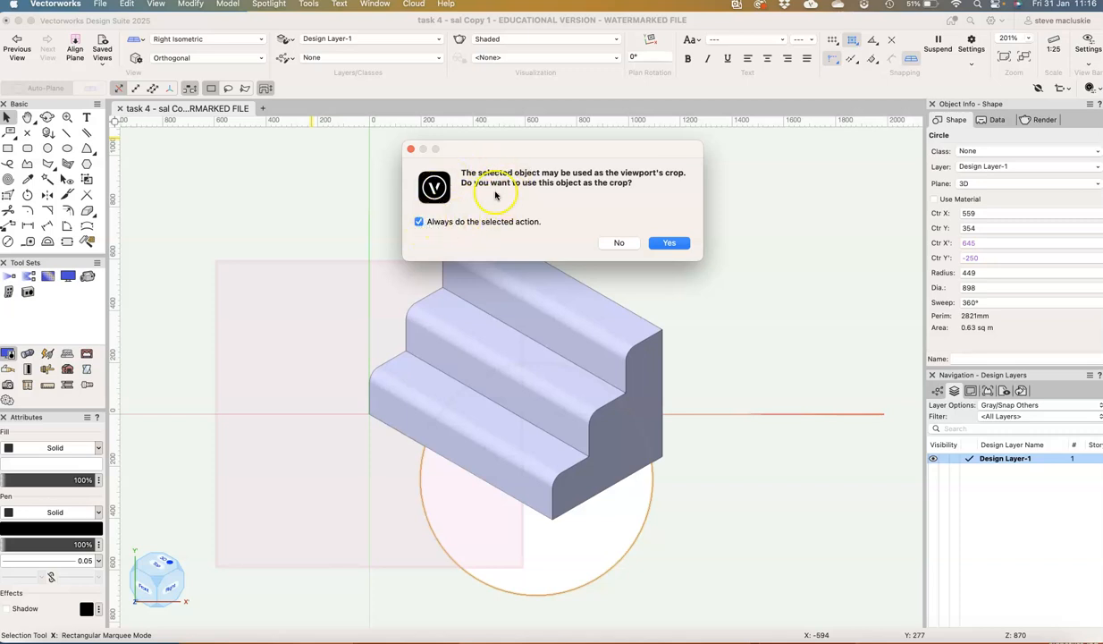
pyautogui.click(619, 243)
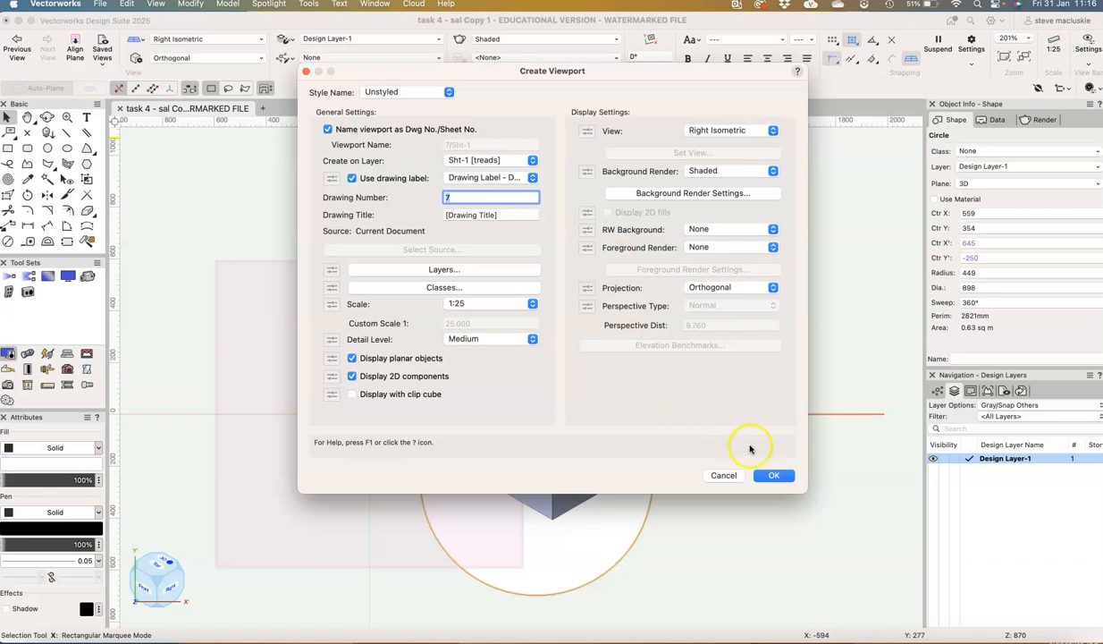
pyautogui.click(781, 477)
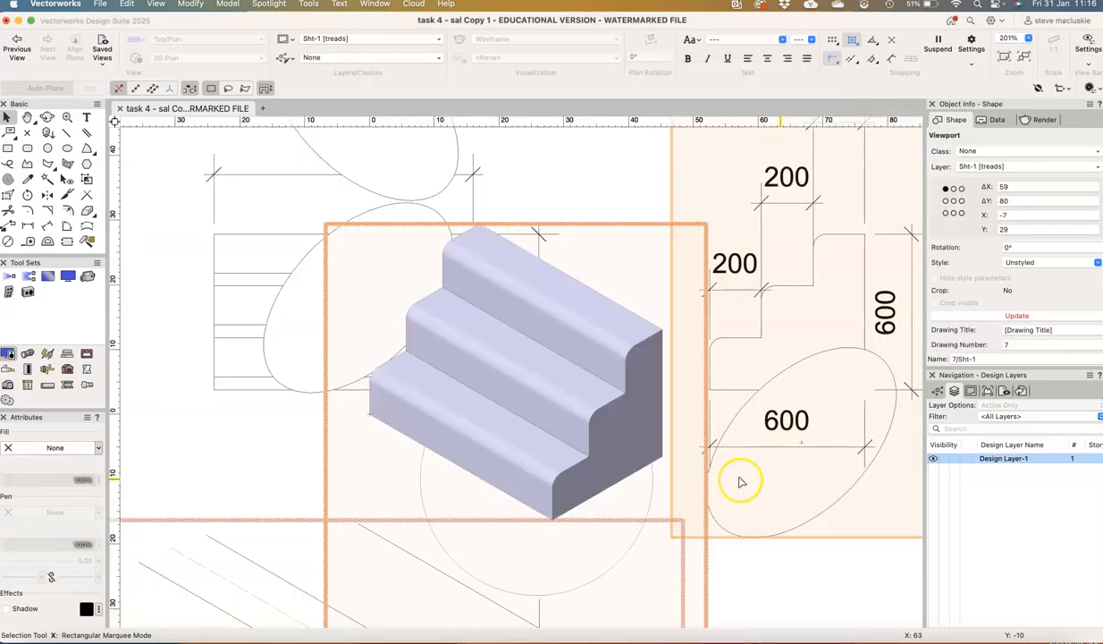
# Move the uncropped stair viewport to the upper-left corner of the sheet, and delete it
pyautogui.moveTo(618, 453); pyautogui.dragTo(325, 218)
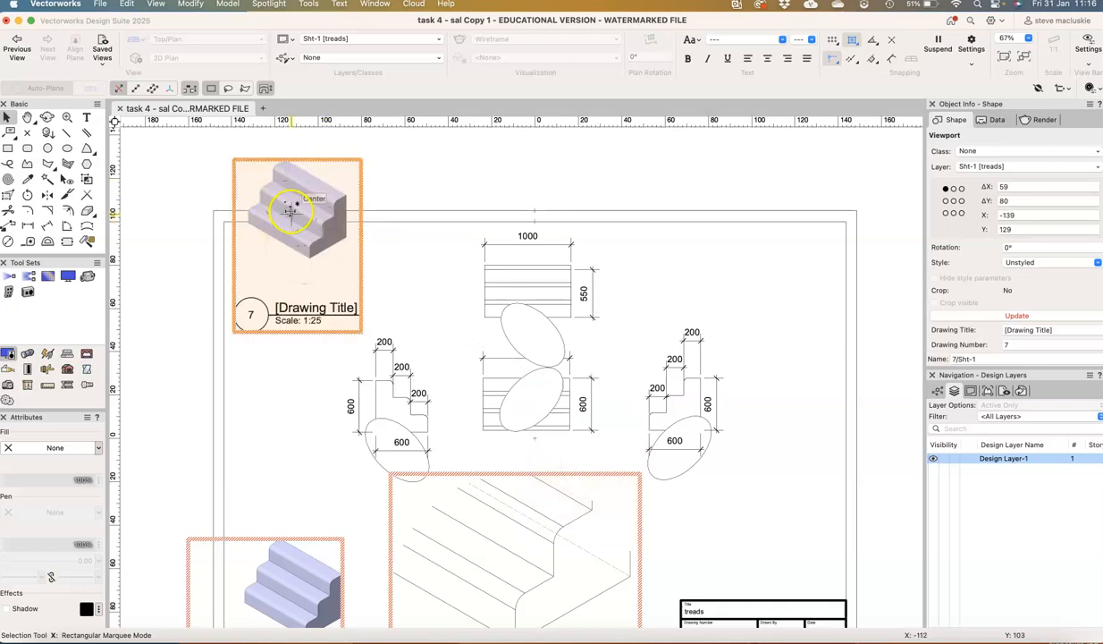
pyautogui.scroll(1, 297, 200)
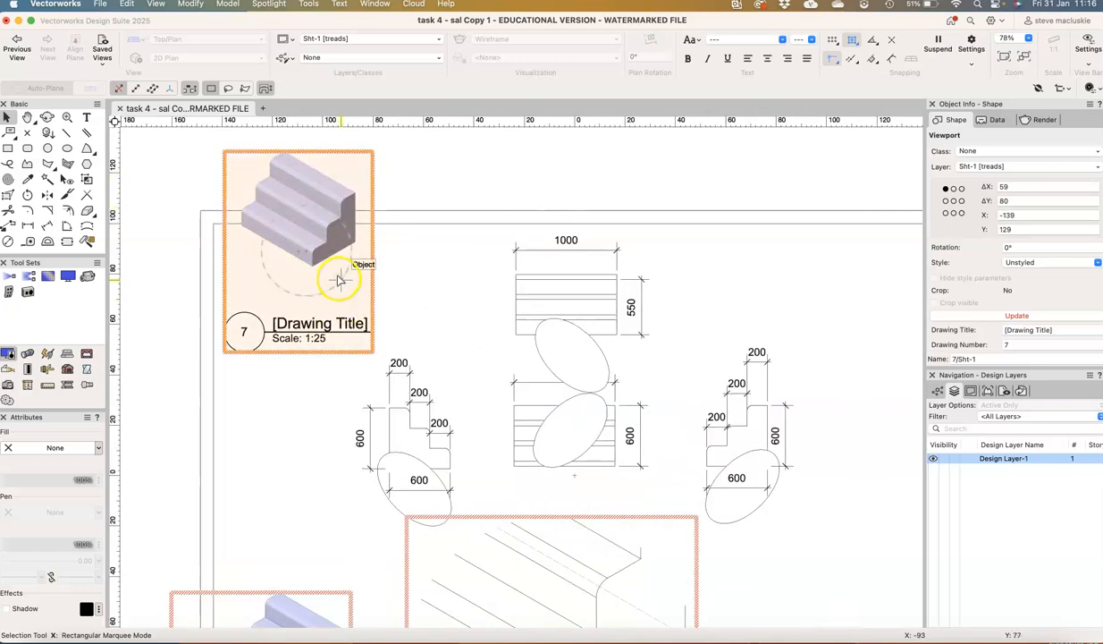
pyautogui.scroll(-1, 338, 280)
pyautogui.click(461, 274)
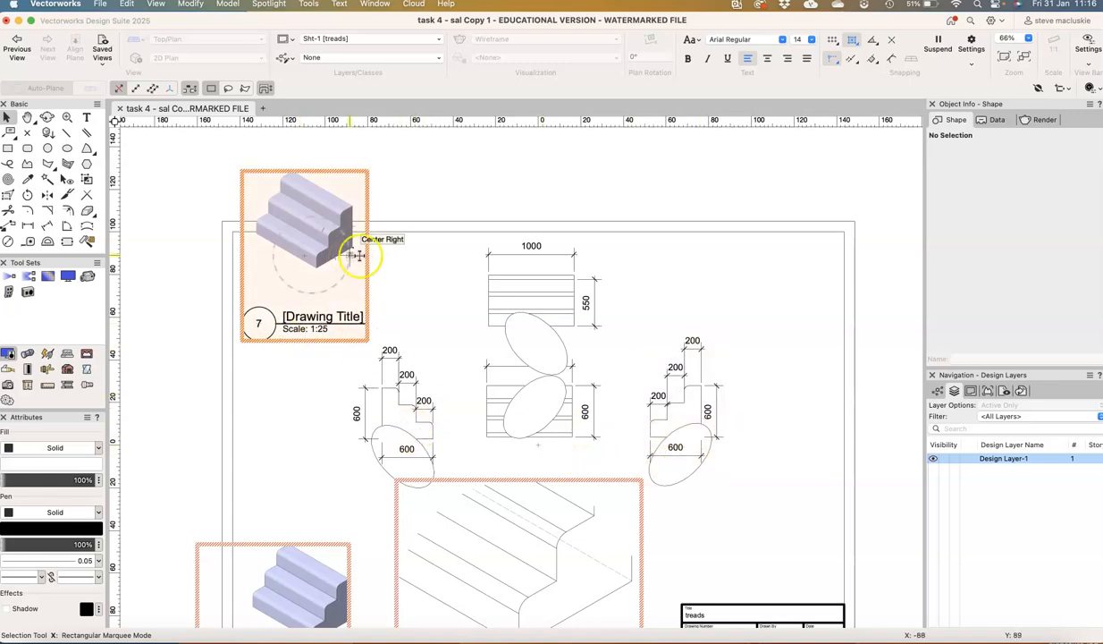
pyautogui.click(398, 210)
pyautogui.click(349, 211)
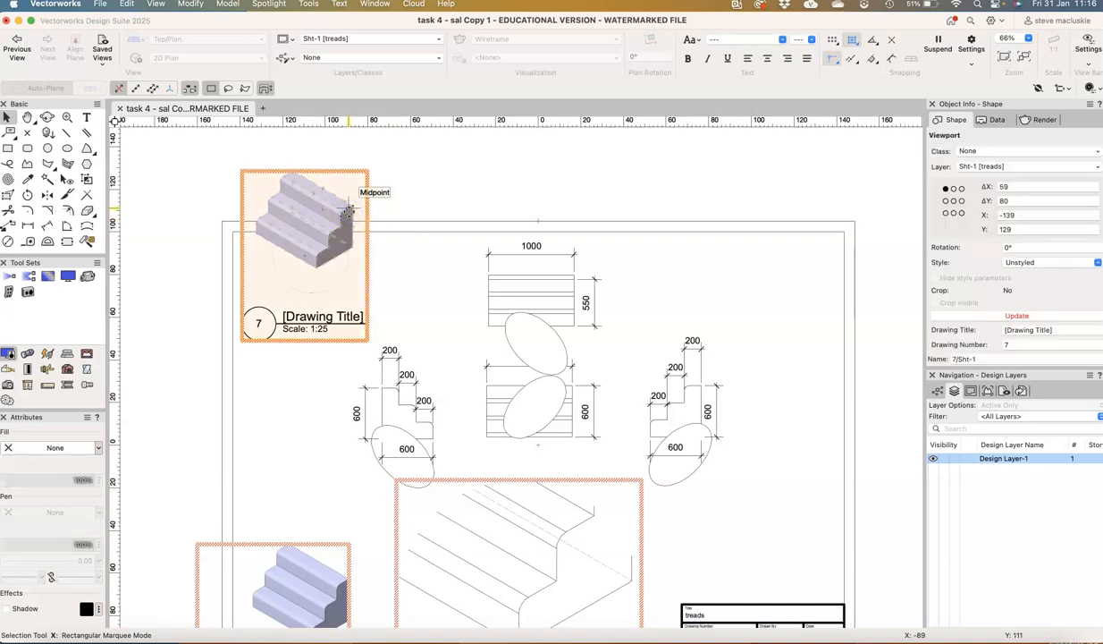
pyautogui.press('Delete')
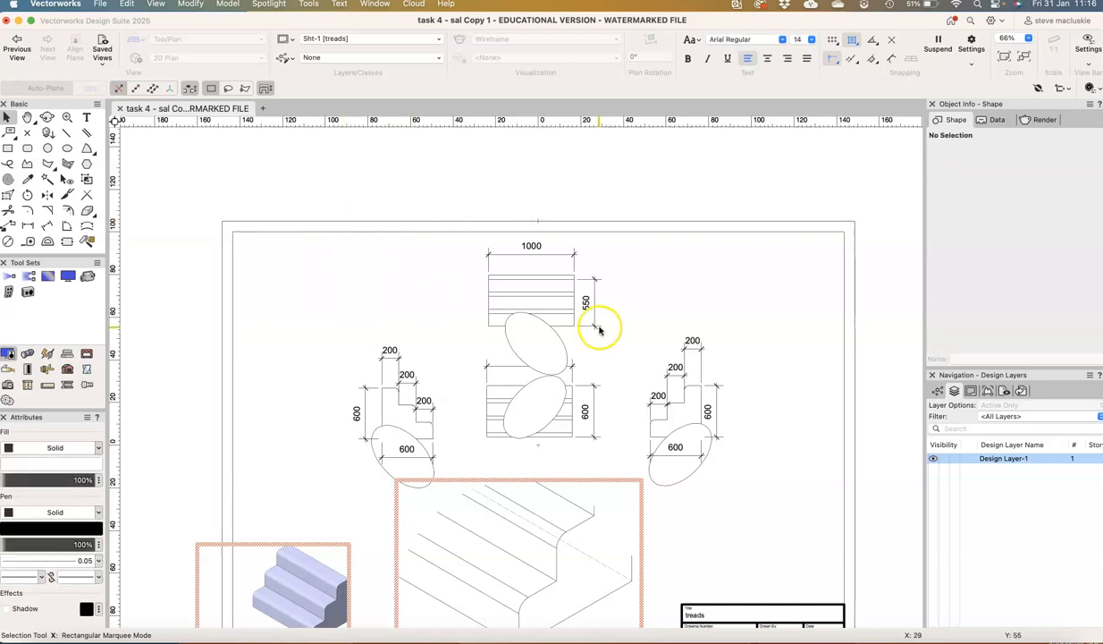
# Return to Design Layer-1 and delete the circle around the bottom step's front corner
pyautogui.click(970, 458)
pyautogui.click(685, 487)
pyautogui.click(625, 488)
pyautogui.press('Delete')
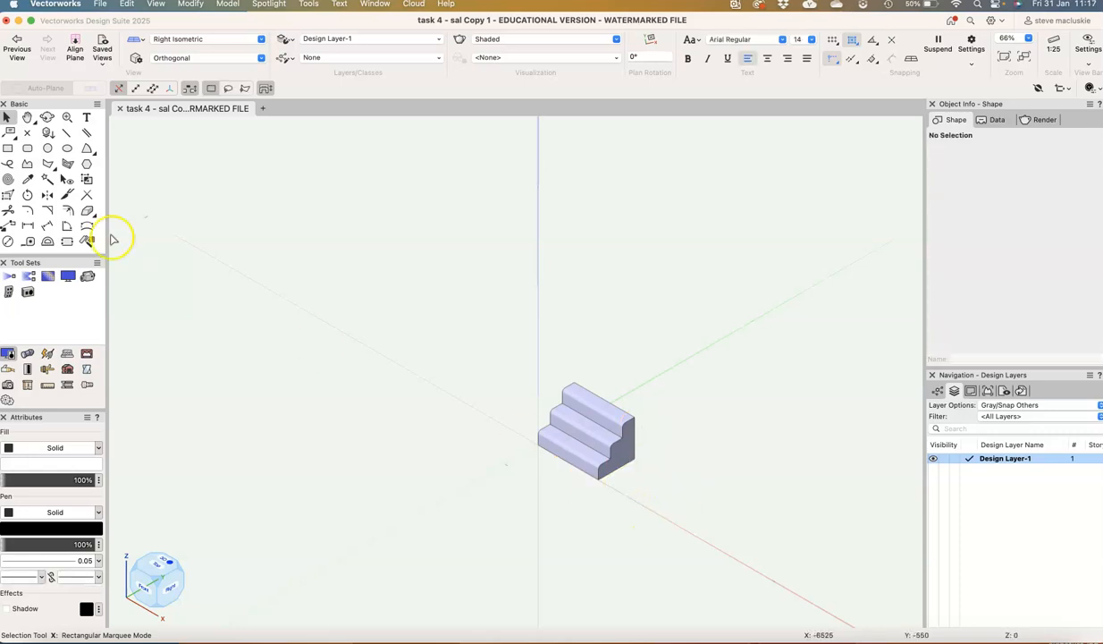
# Align the working plane to the view and draw a circle of about 615 mm radius beside the stair model
pyautogui.click(75, 43)
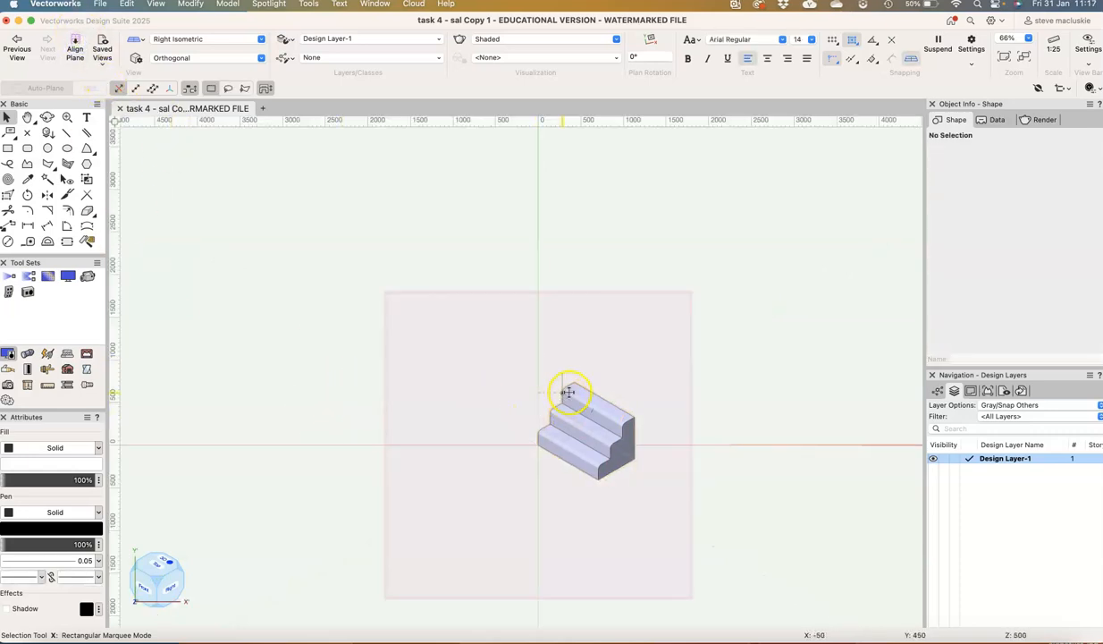
pyautogui.click(49, 148)
pyautogui.click(520, 414)
pyautogui.click(547, 453)
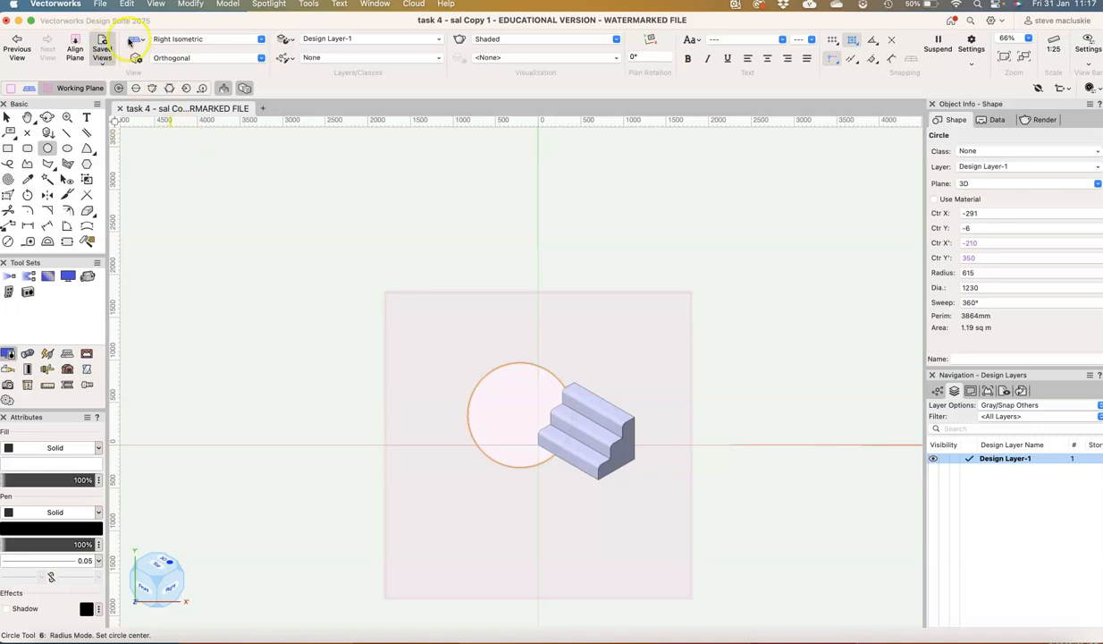
# Try to create a viewport with the circle selected, cancel the viewport settings, and delete the circle beside the stair model
pyautogui.click(155, 4)
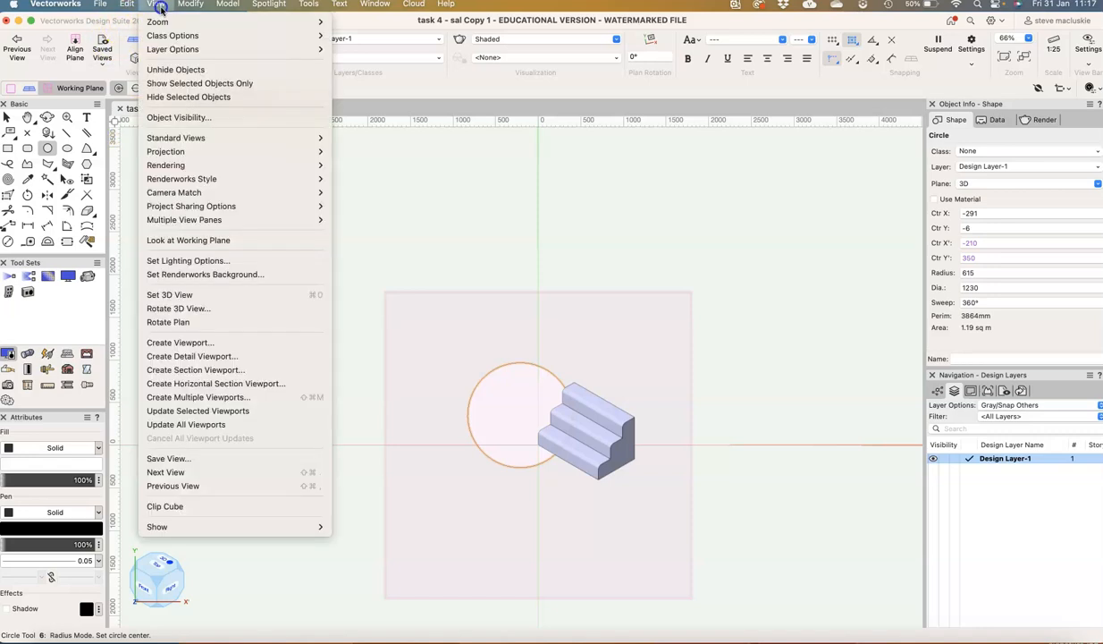
pyautogui.click(204, 343)
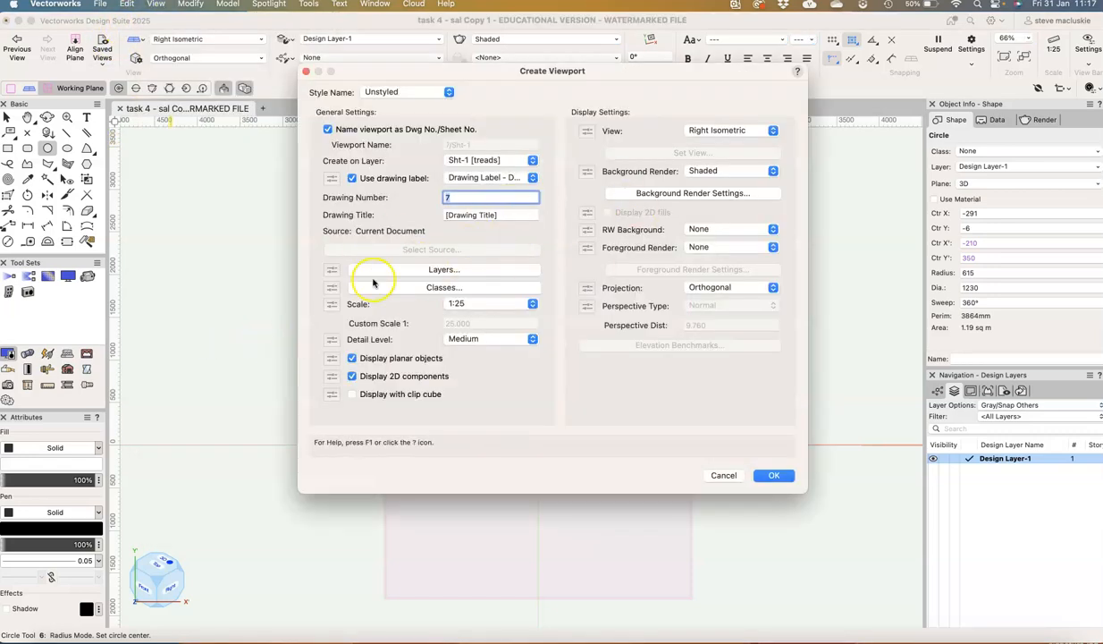
pyautogui.click(723, 475)
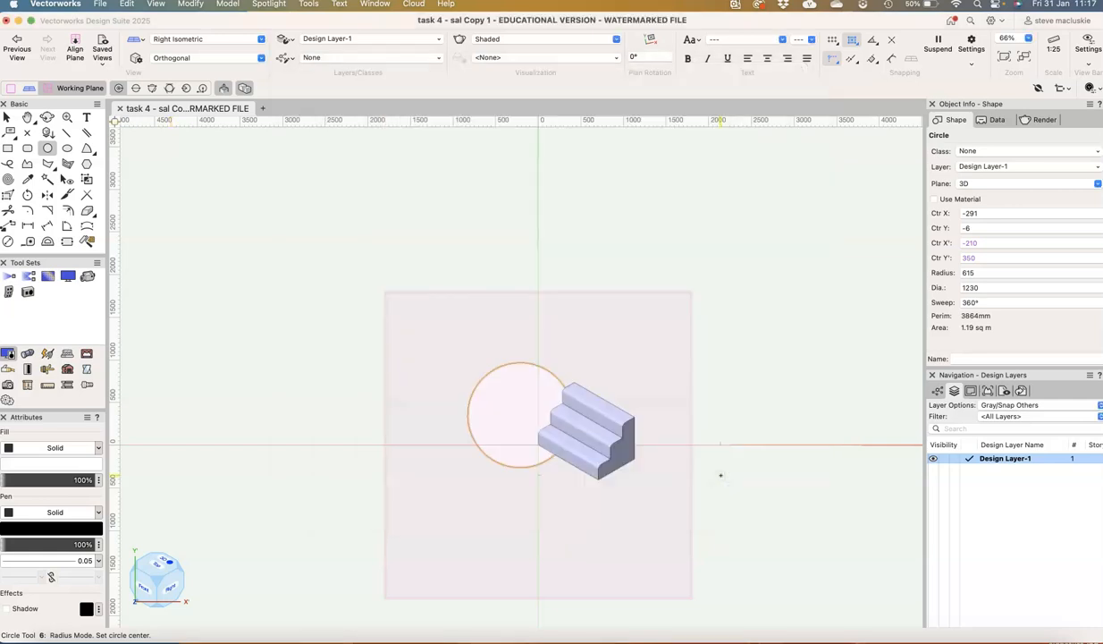
pyautogui.press('Delete')
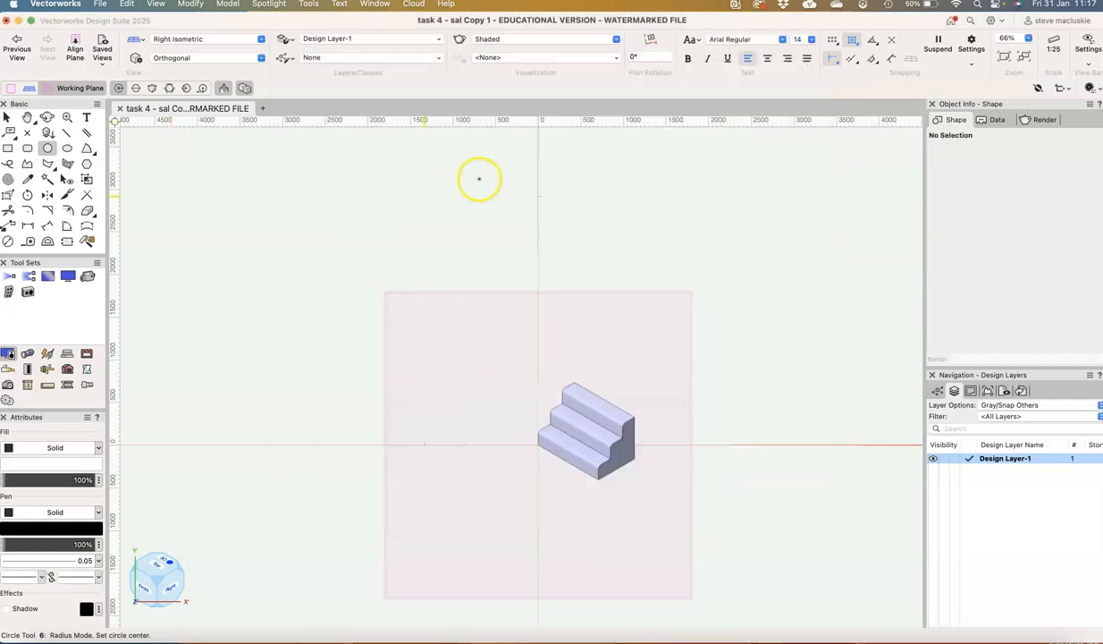
# Reset the "Always do the selected action" choices through the saved settings in the Session section of Vectorworks Preferences
pyautogui.click(309, 5)
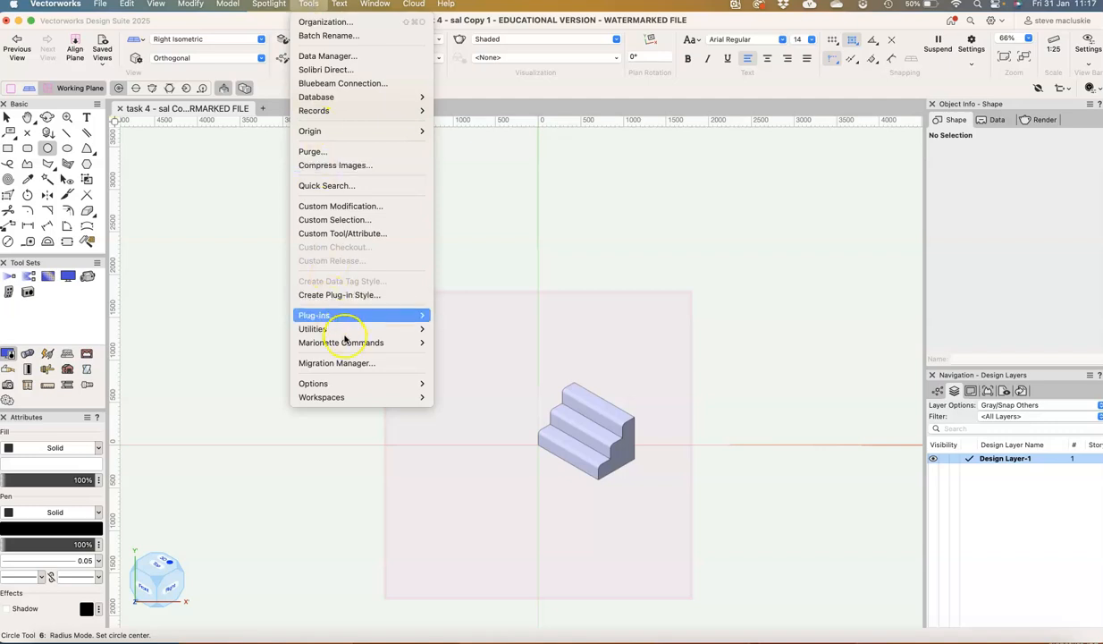
pyautogui.moveTo(369, 384)
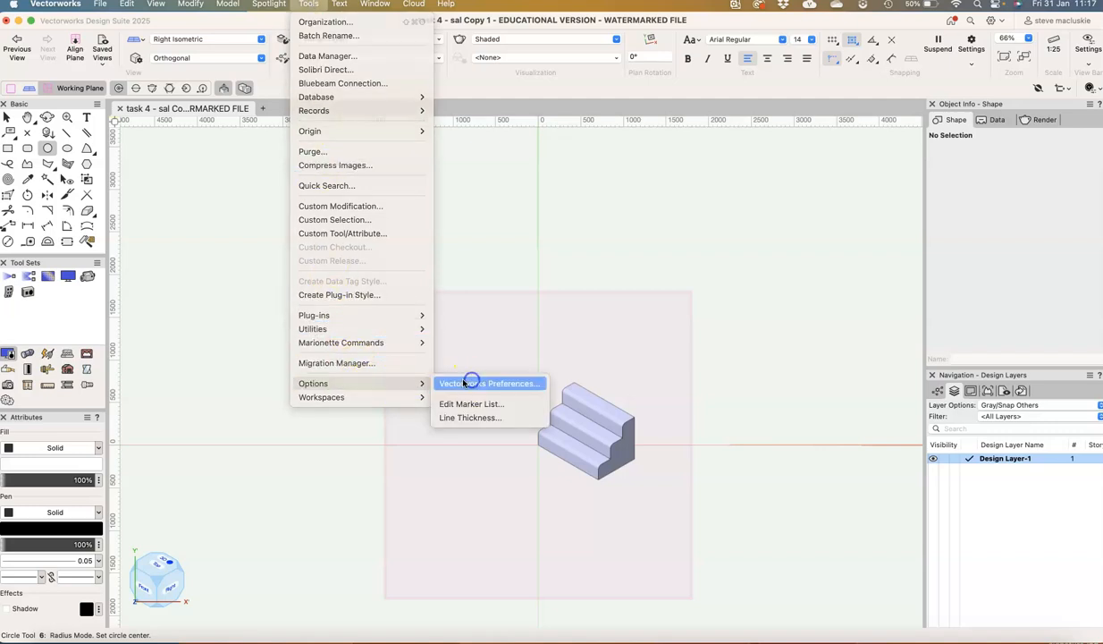
pyautogui.click(490, 385)
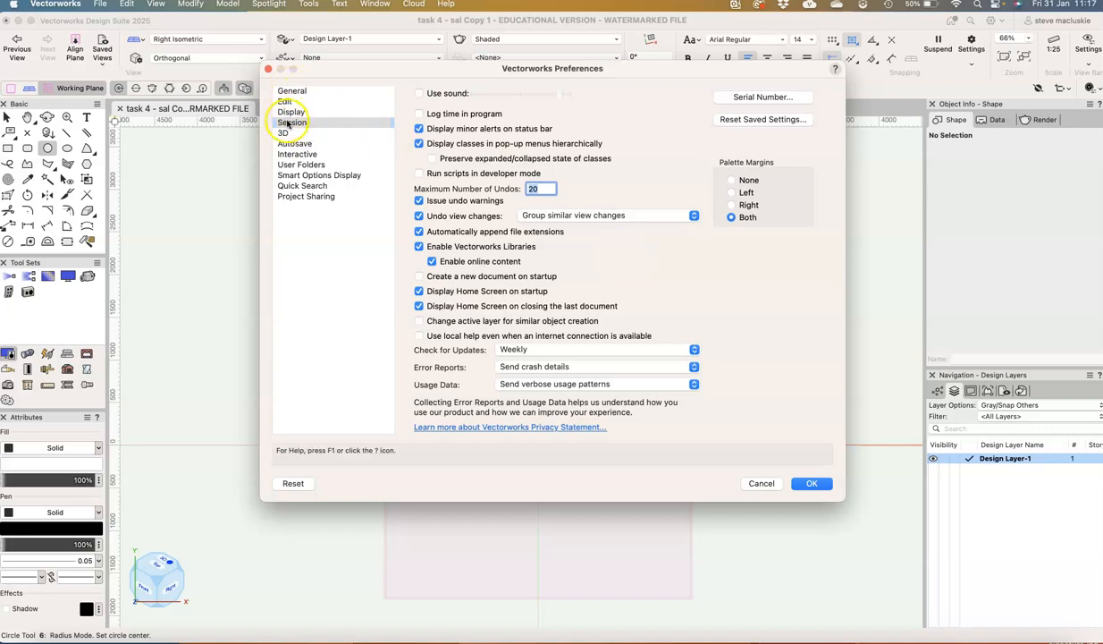
pyautogui.click(759, 120)
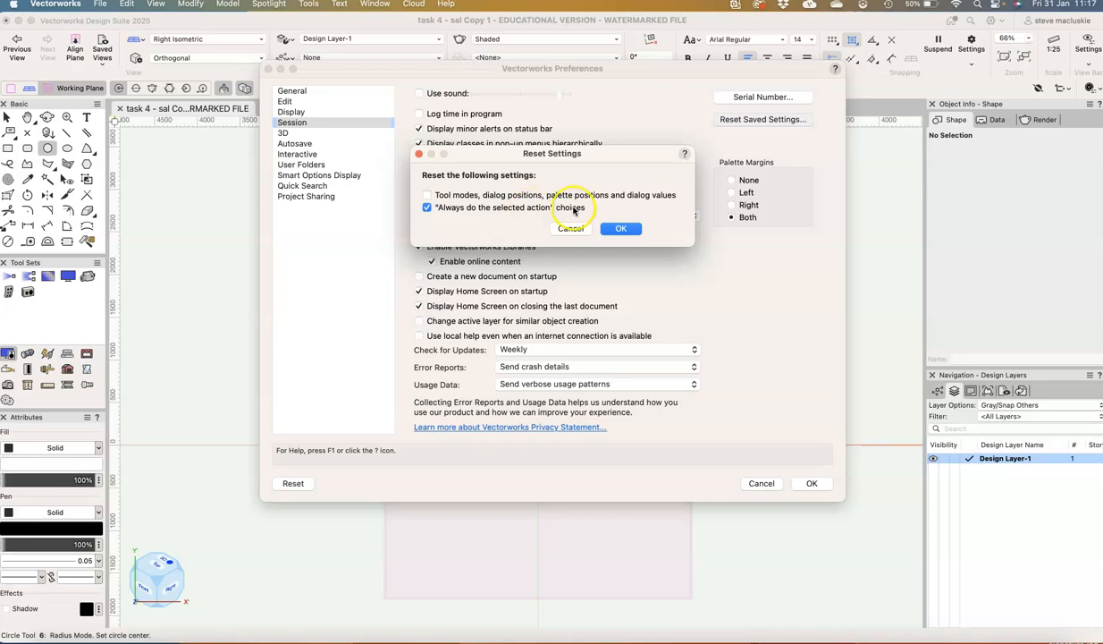
pyautogui.click(622, 230)
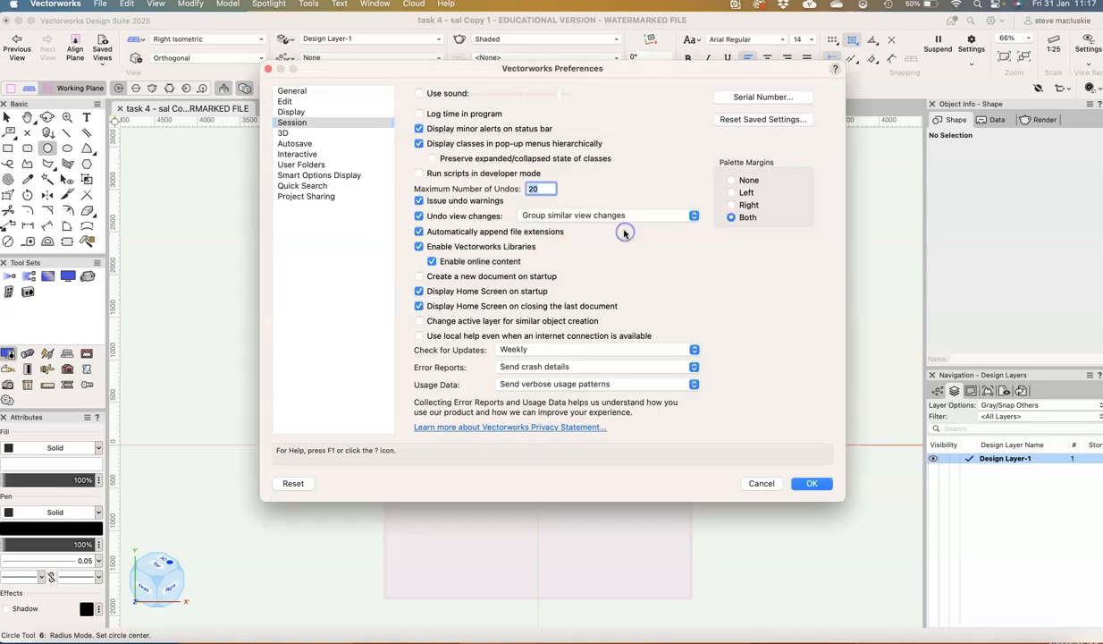
pyautogui.click(814, 482)
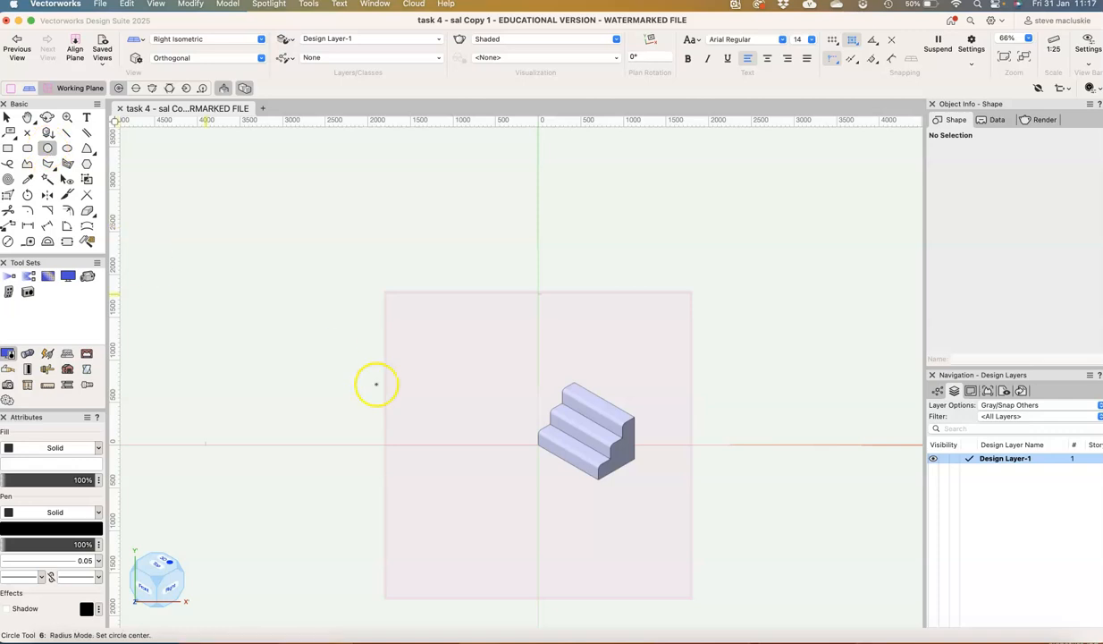
# Draw a circle of about 685 mm radius overlapping the stair and create a 1:25 viewport on Sht-1 [treads] with it as crop
pyautogui.click(522, 412)
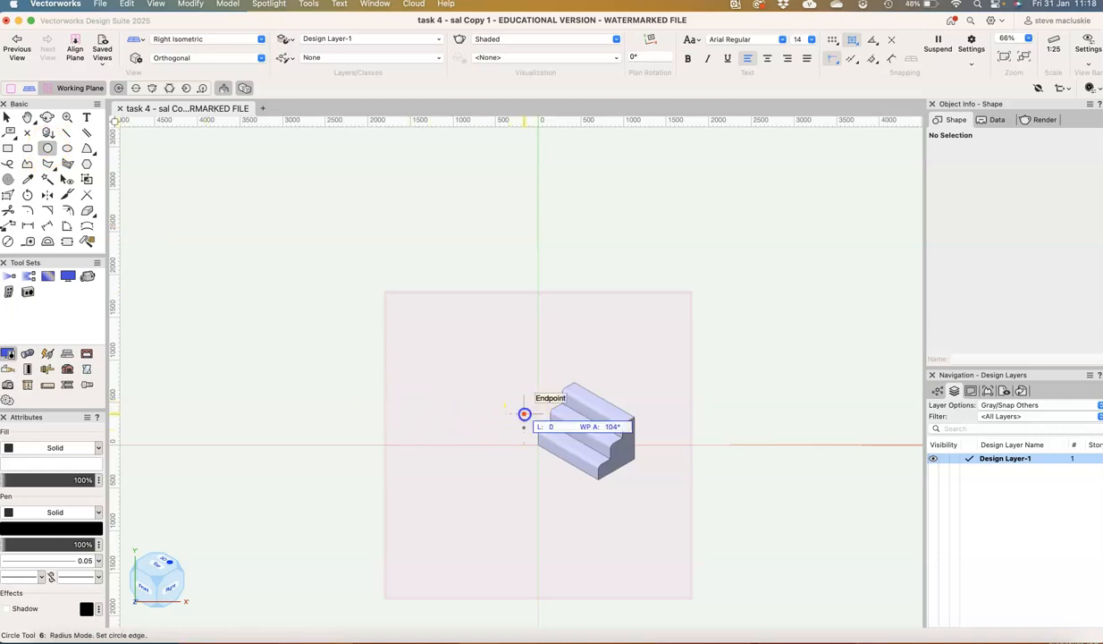
pyautogui.click(545, 467)
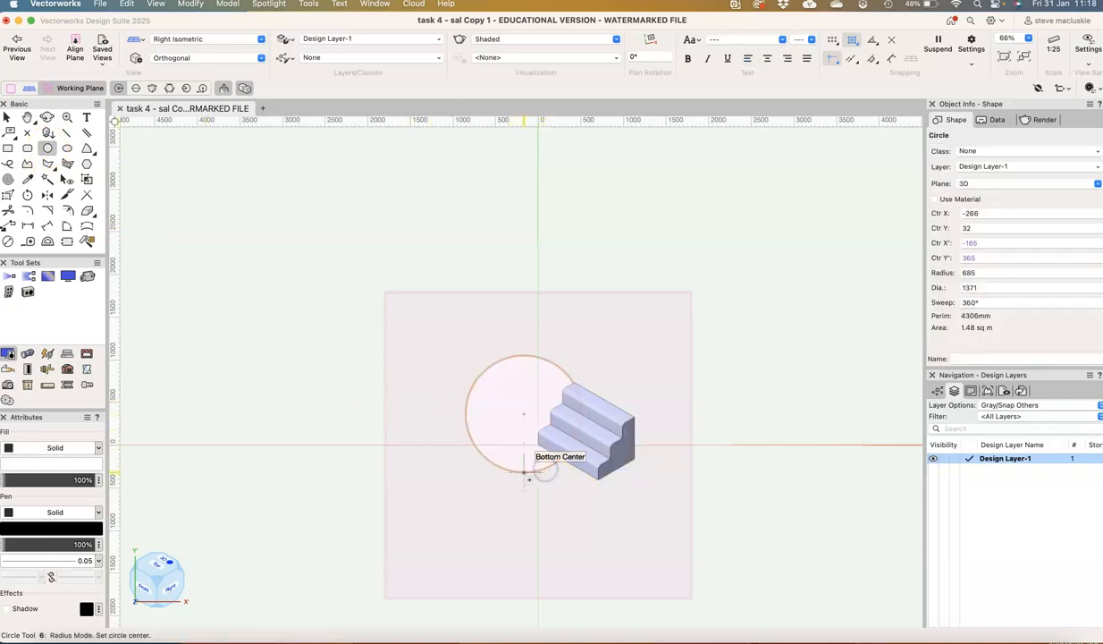
pyautogui.click(159, 5)
pyautogui.click(182, 344)
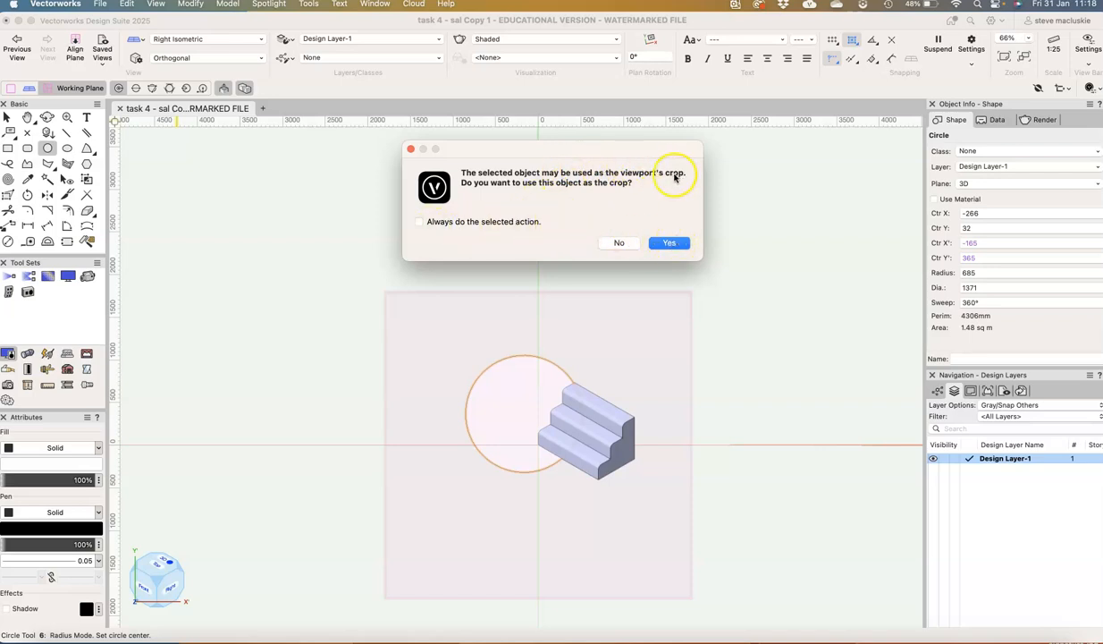
pyautogui.click(669, 242)
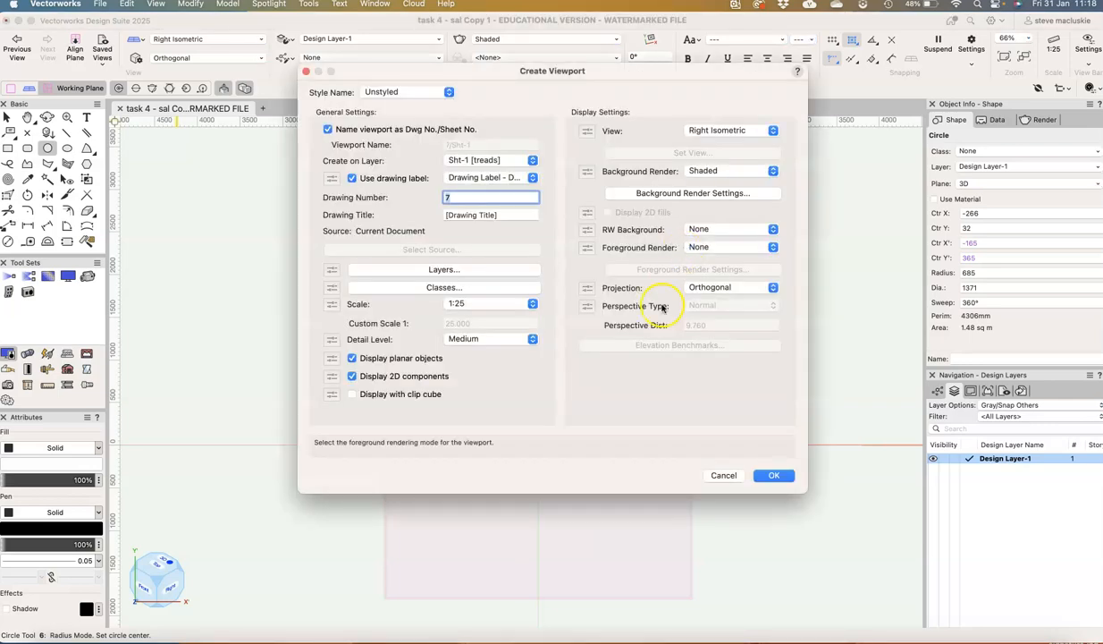
pyautogui.click(774, 475)
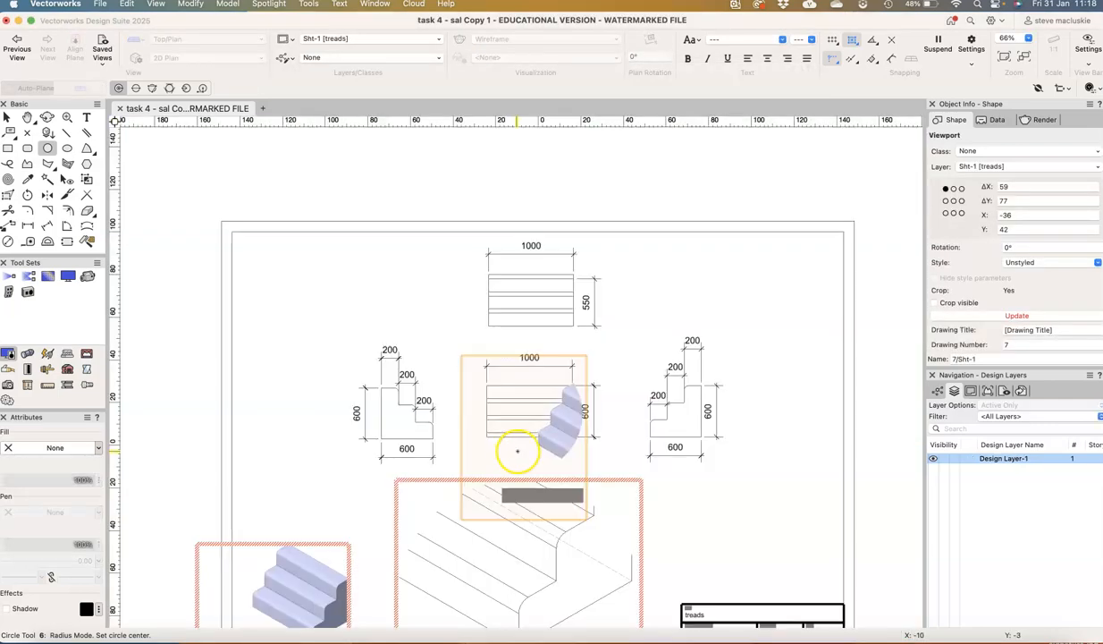
# Move the circle-cropped stair viewport to the upper-left corner of the sheet
pyautogui.click(561, 430)
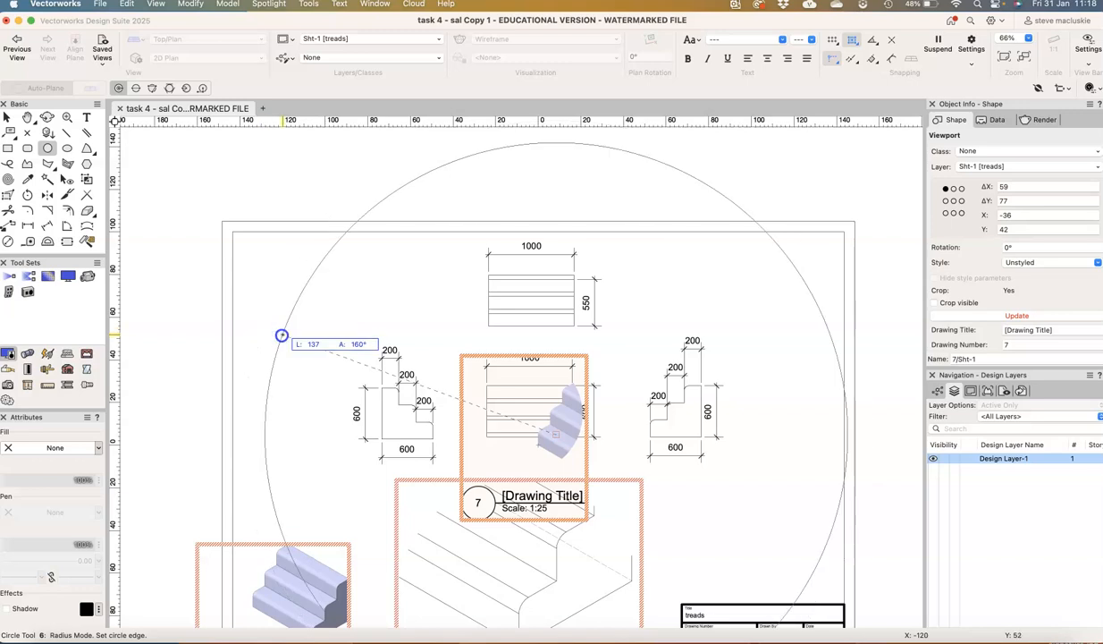
pyautogui.click(5, 117)
pyautogui.moveTo(555, 435); pyautogui.dragTo(277, 307)
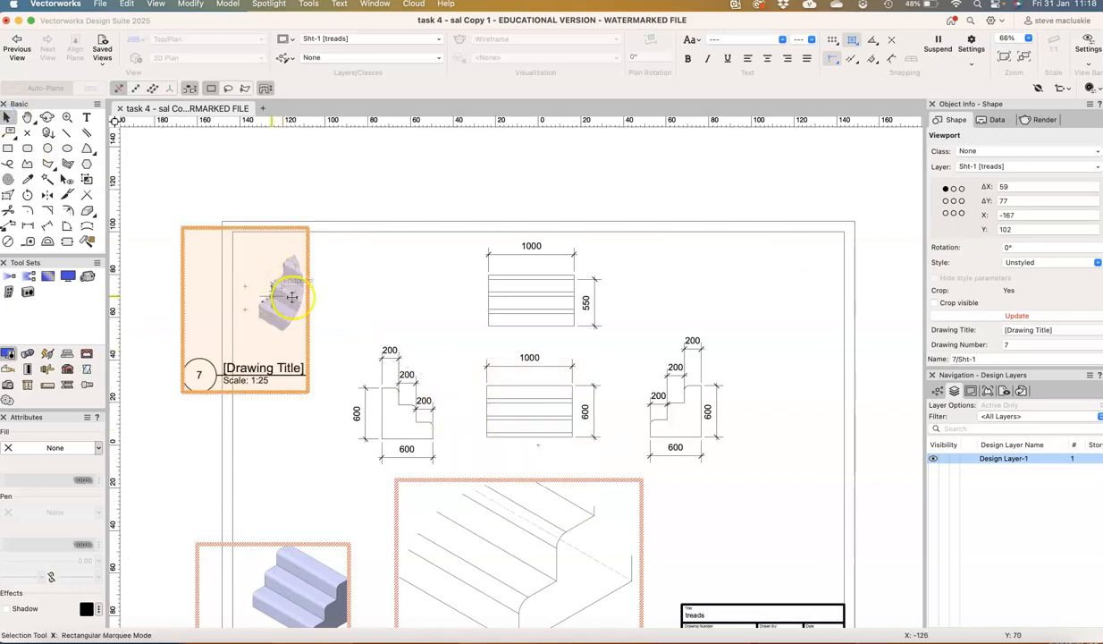
pyautogui.click(411, 297)
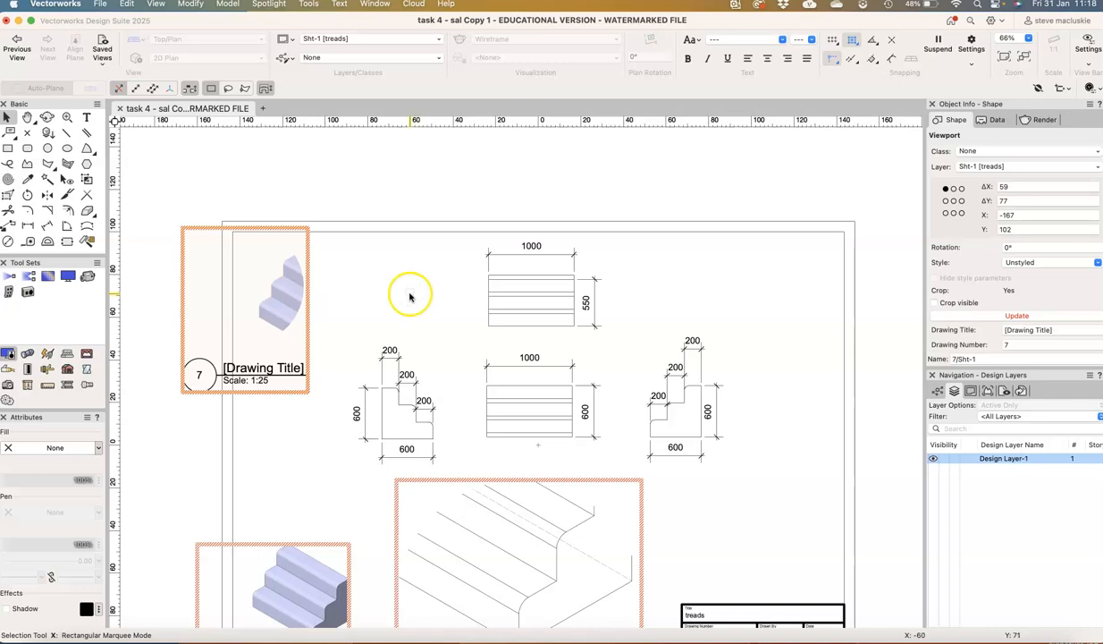
# Open the Vectorworks Preferences from the sheet layer
pyautogui.click(312, 5)
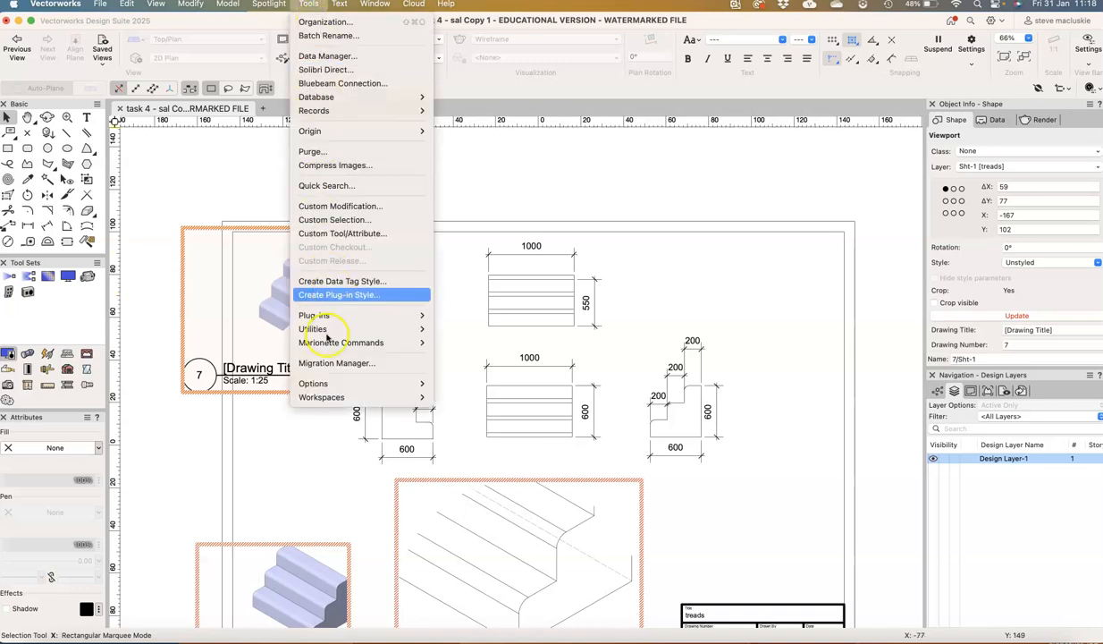
pyautogui.click(347, 385)
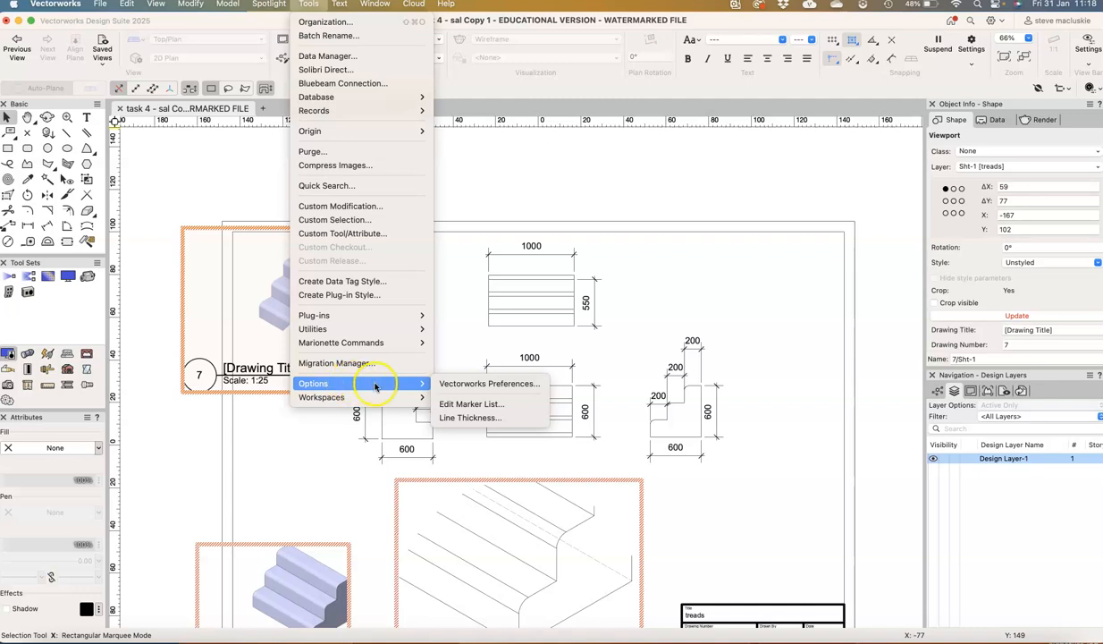
pyautogui.click(438, 382)
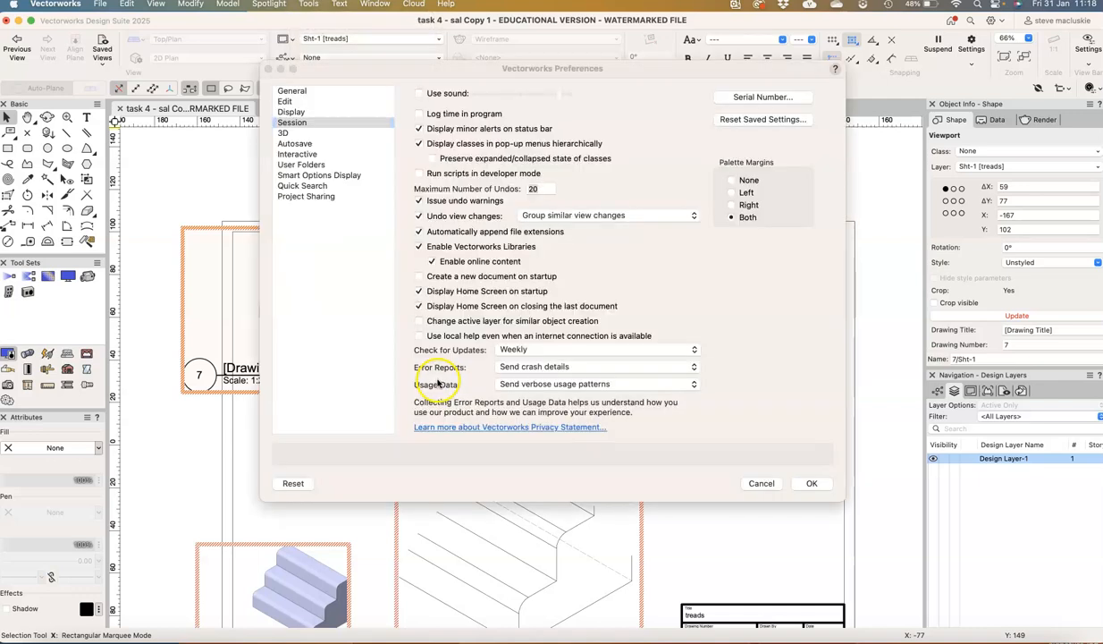